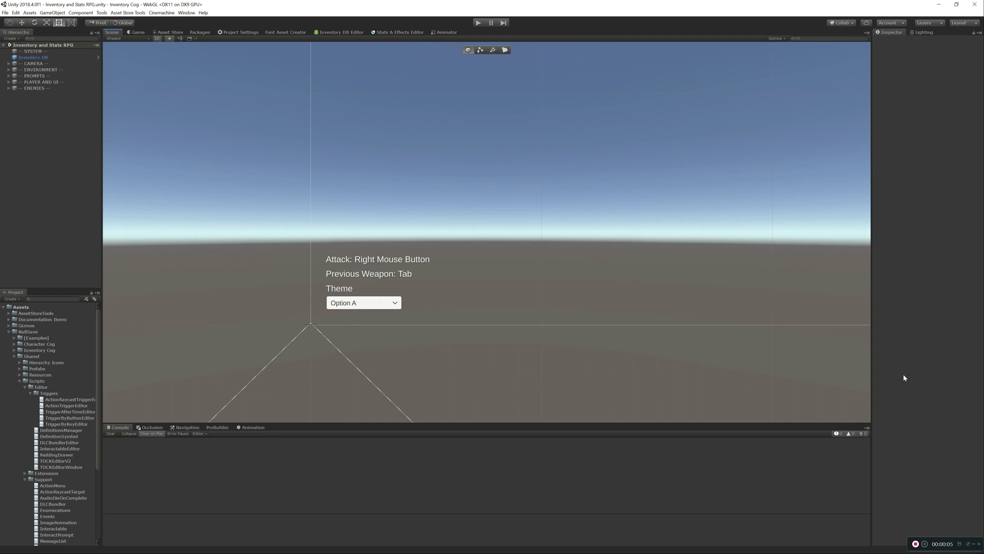
Bring up the Tools menu's NullSave submenu listing the Inventory Theme Wizard.
left_click(102, 12)
mouse_move(104, 24)
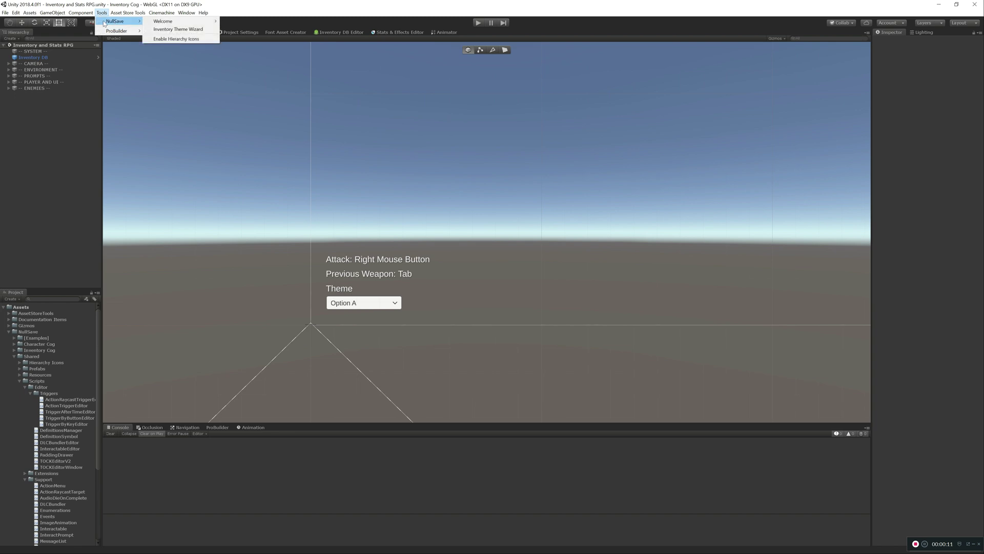
Launch the Inventory Theme Wizard, enter 'Demo Theme' as the description, and inspect the Canvas.
left_click(202, 30)
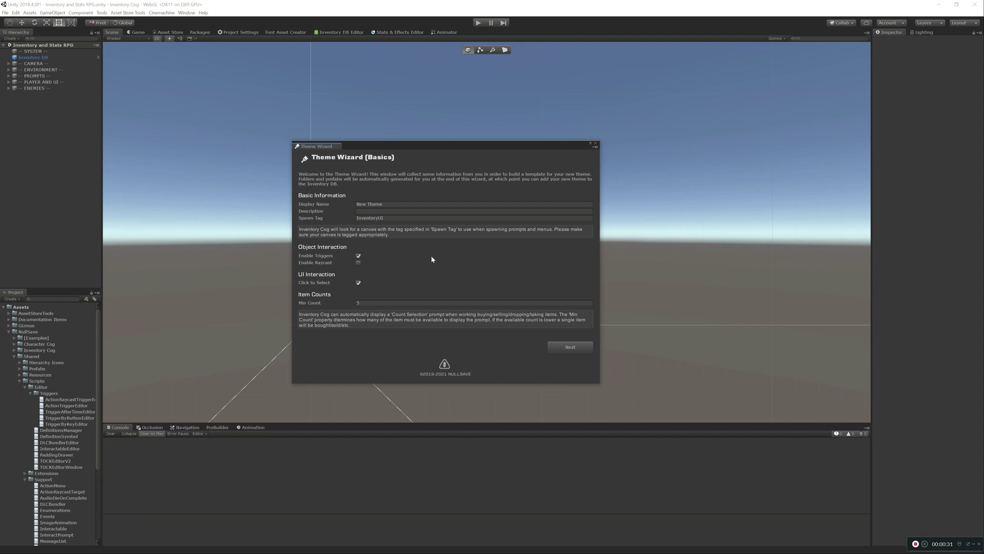
left_click(381, 205)
left_click(389, 211)
type("Demo Theme")
left_click(9, 82)
left_click(19, 96)
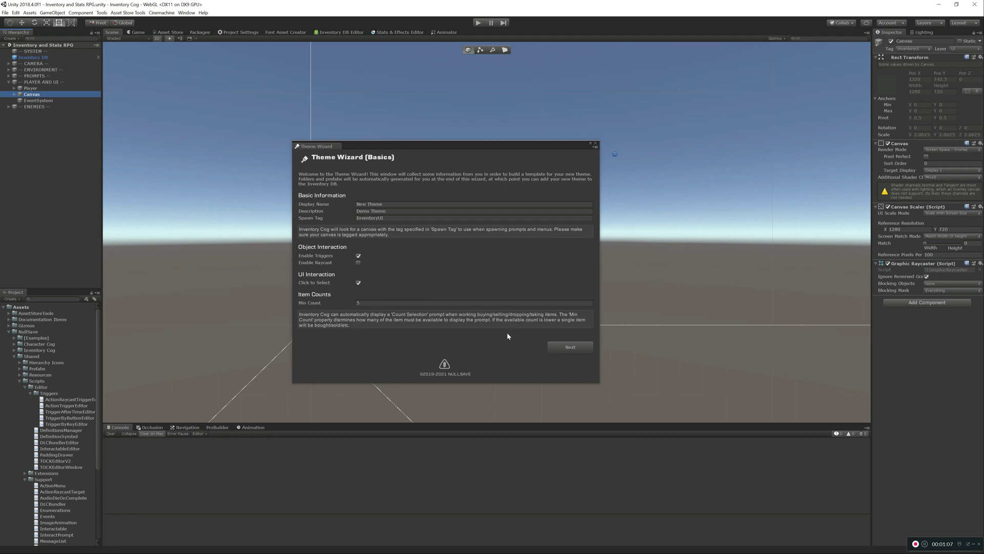
On the Inventory Menu page, include a category list and make the menu open by key I.
left_click(567, 350)
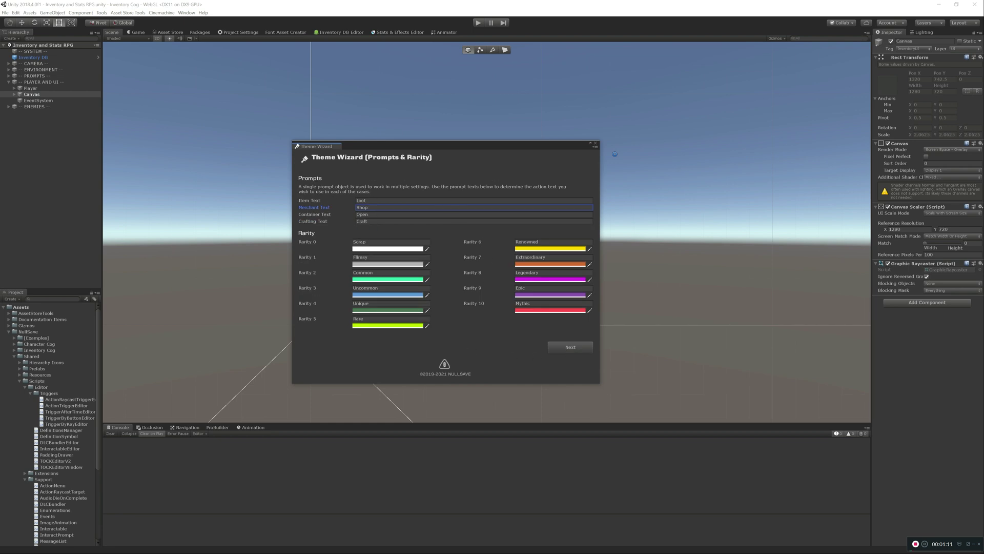
left_click(567, 352)
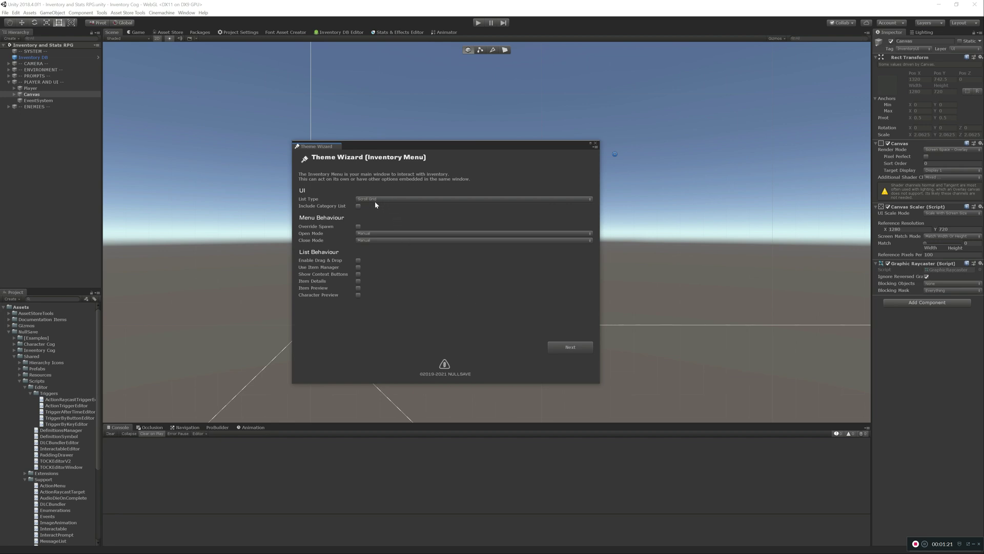
left_click(360, 208)
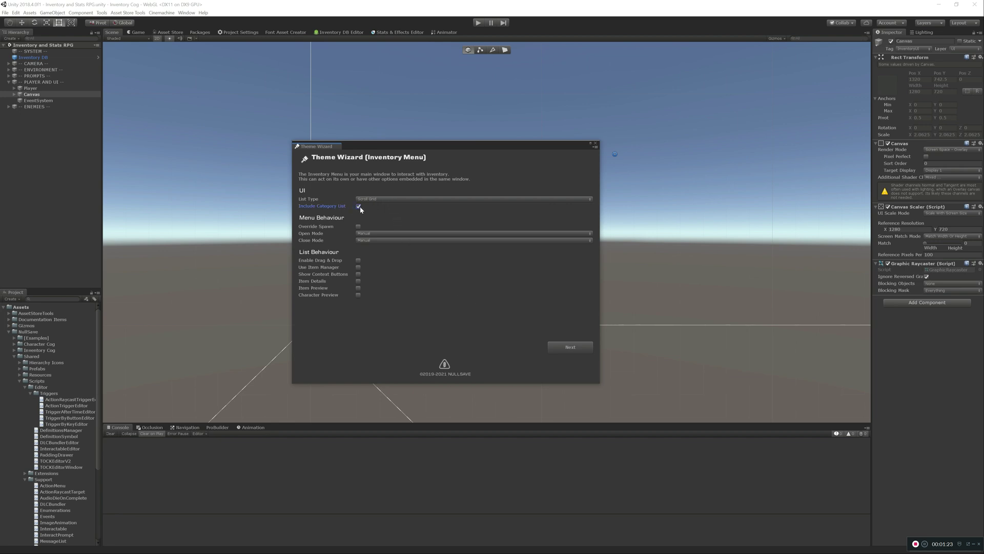
left_click(362, 240)
left_click(376, 258)
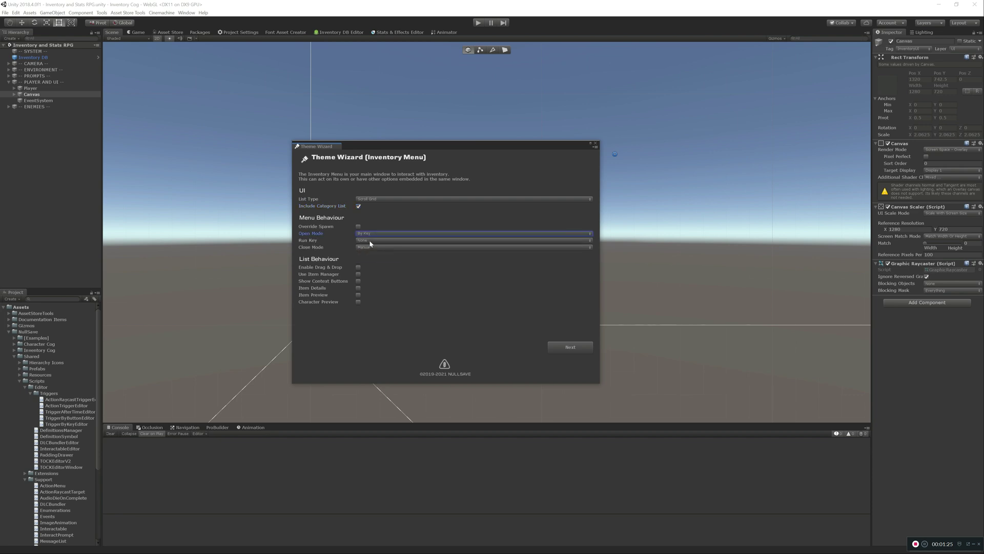
left_click(370, 240)
key("i")
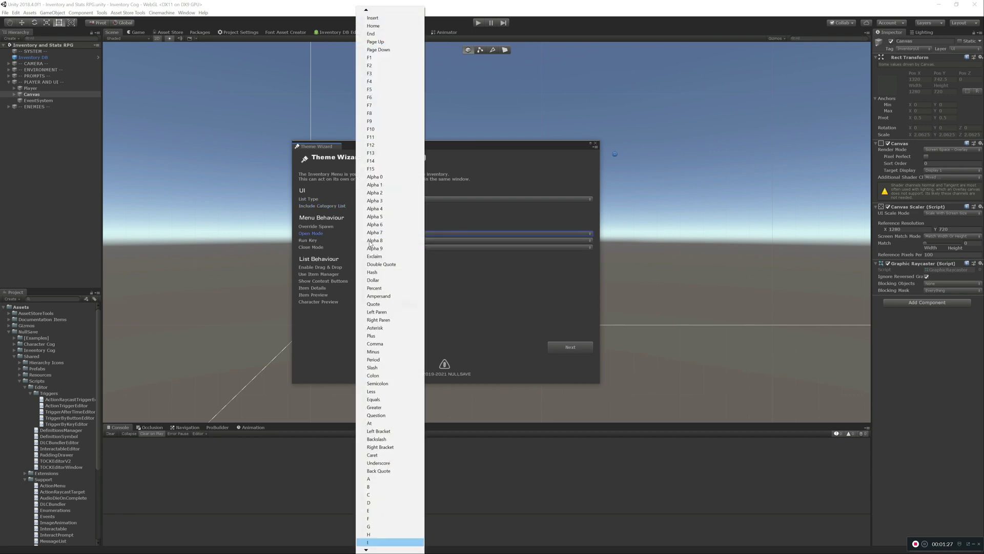
key("Return")
Make the inventory menu close by key I as well.
left_click(374, 249)
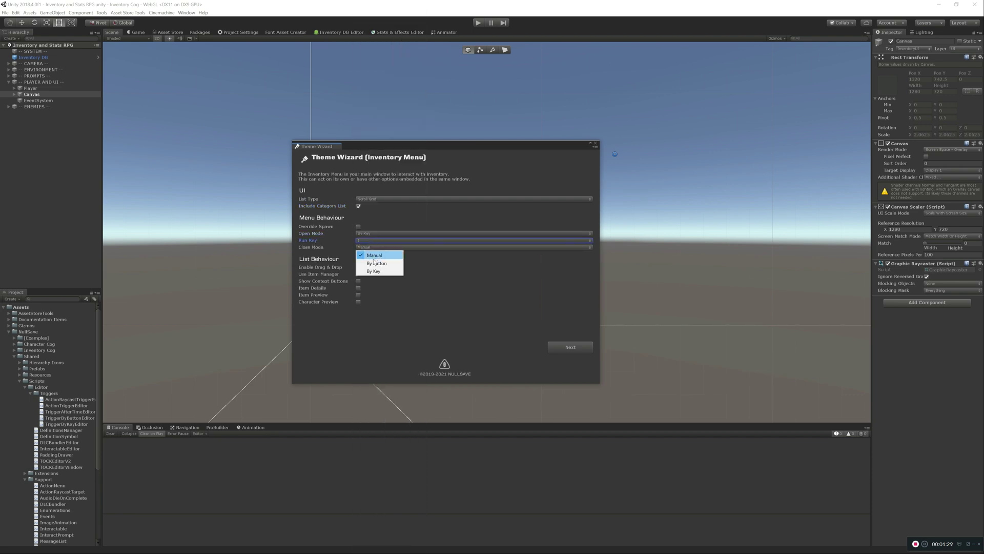
left_click(374, 262)
left_click(373, 254)
key("i")
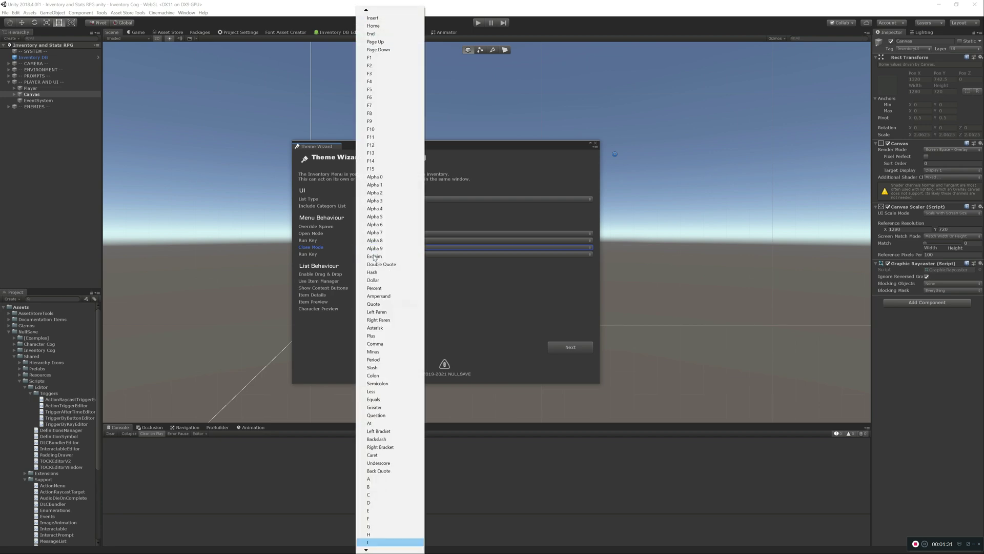
key("Return")
Enable drag and drop, item manager, context buttons, item preview and character preview.
left_click(359, 274)
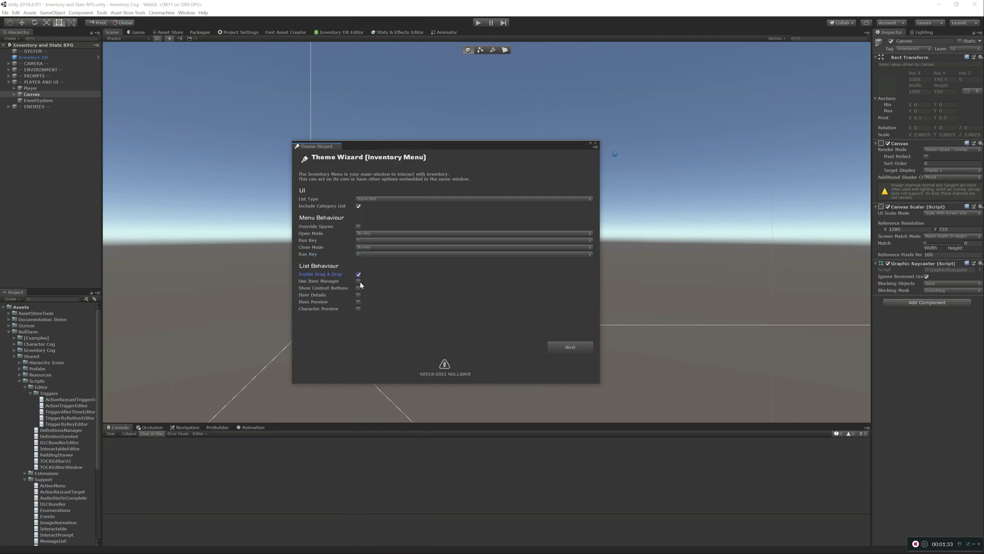
left_click(358, 281)
left_click(358, 288)
left_click(358, 301)
left_click(359, 308)
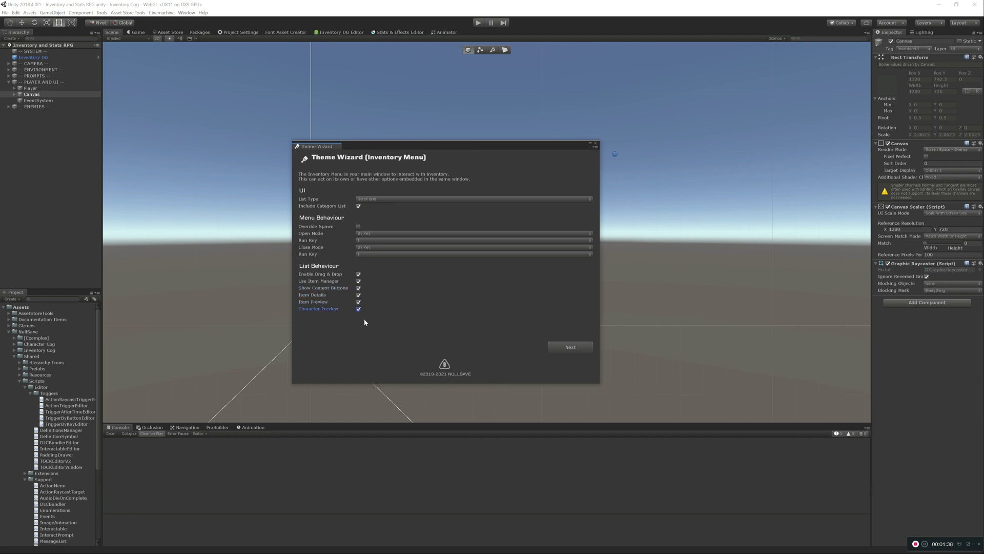
On the Item Manager page, set Close Mode to By Key with key X.
left_click(570, 347)
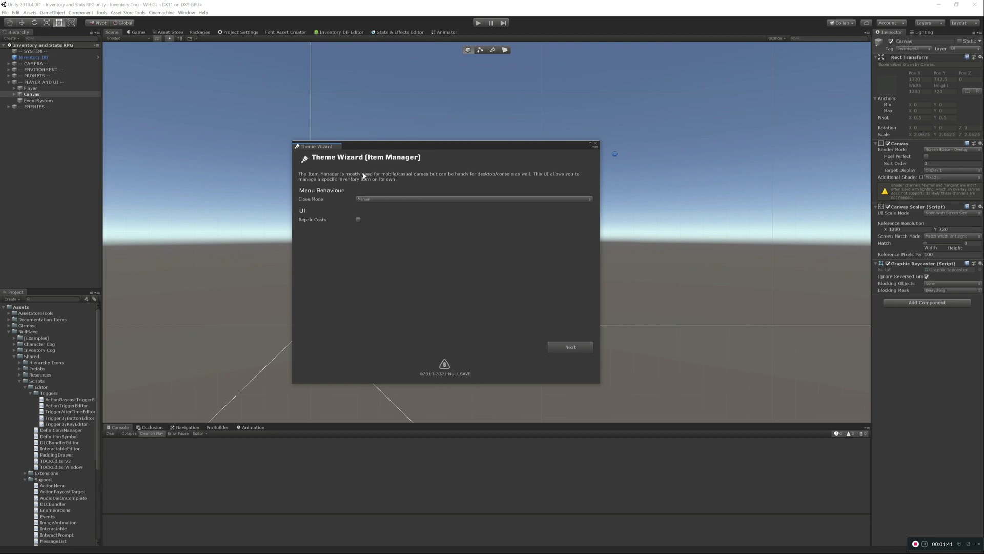
left_click(379, 199)
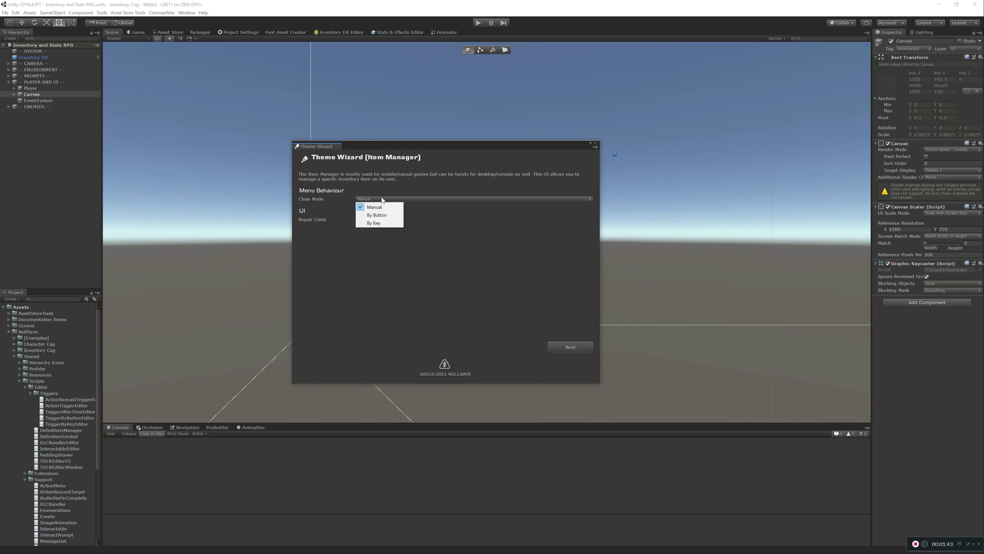
left_click(385, 223)
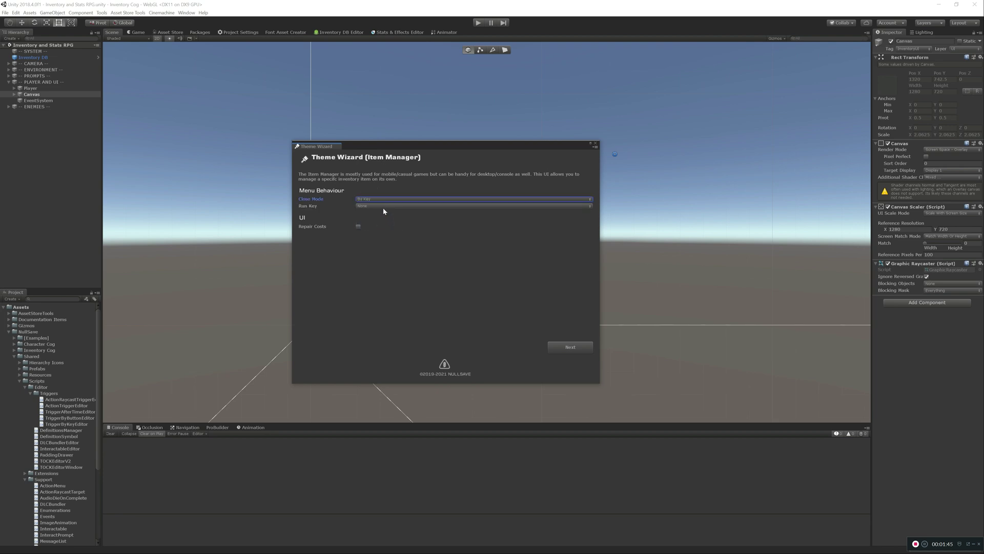
left_click(380, 205)
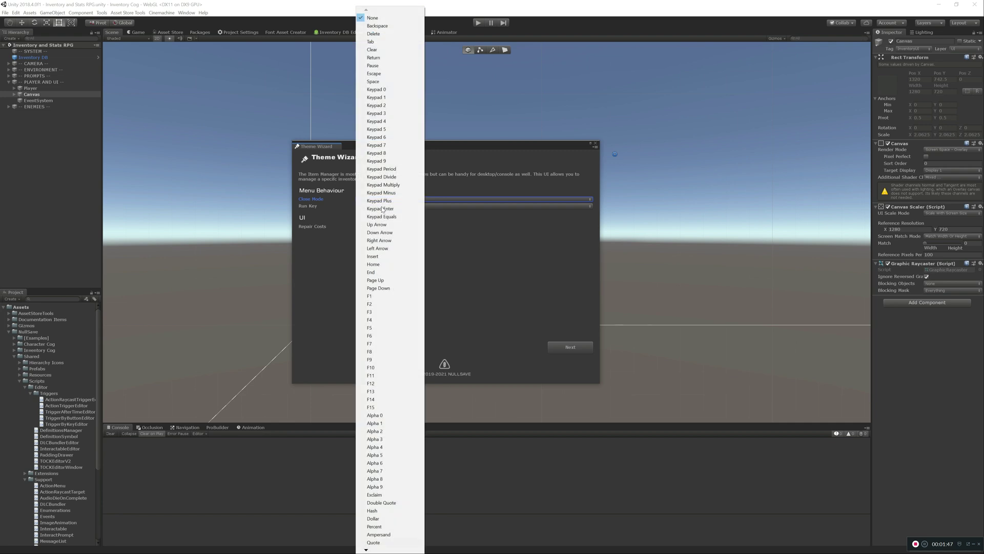
key("x")
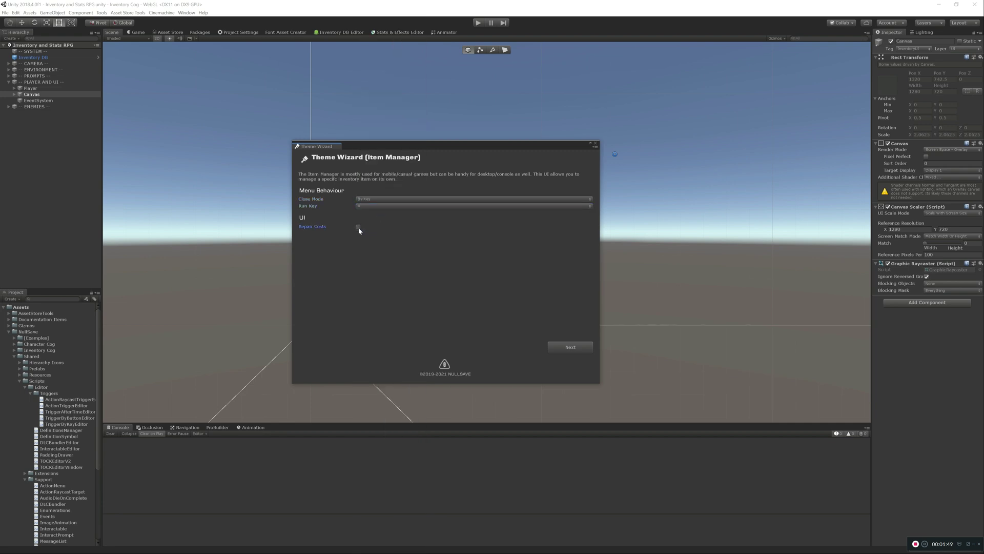
Enable all Item Container Menu options, plus player inventory with category list and drag and drop.
left_click(559, 347)
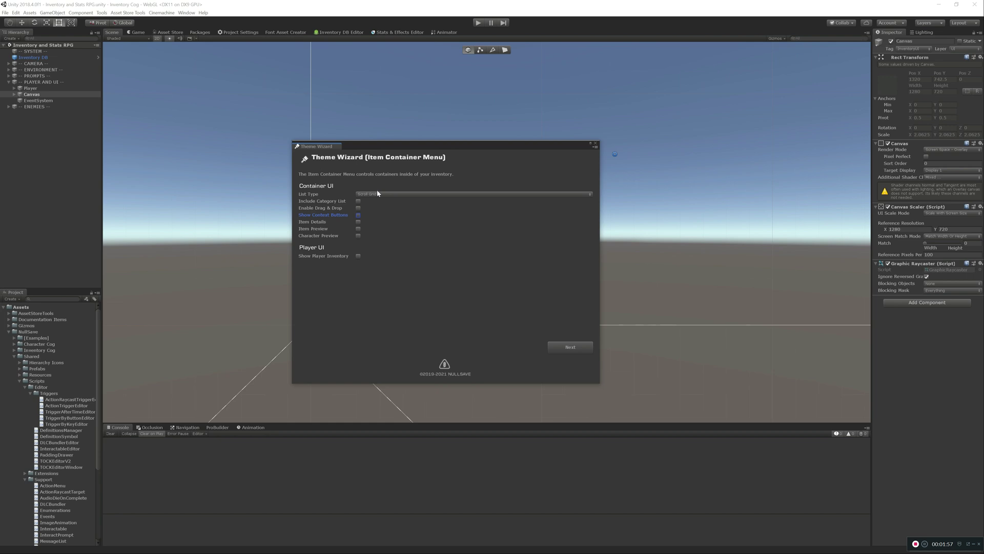
left_click(358, 201)
left_click(358, 208)
left_click(359, 215)
left_click(359, 221)
left_click(359, 228)
left_click(358, 256)
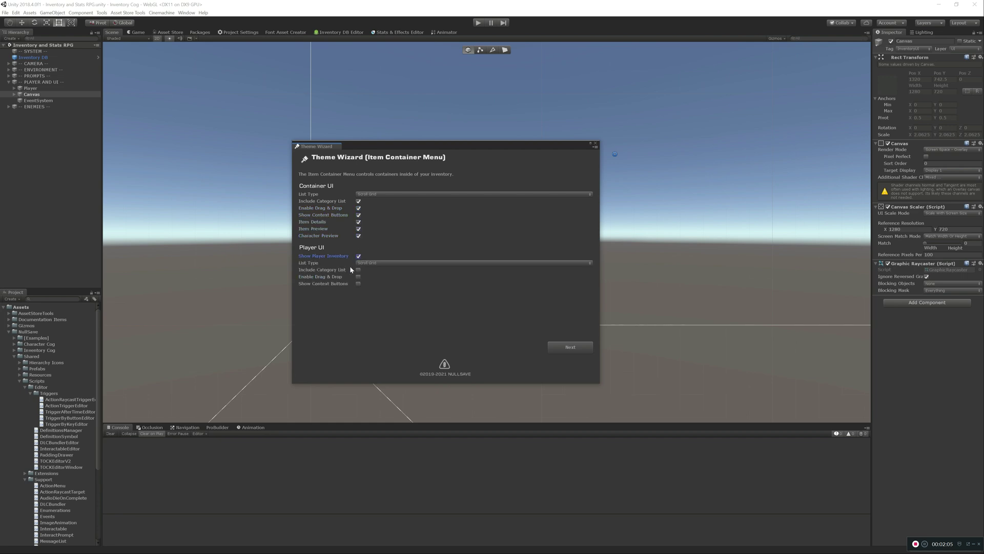
left_click(359, 270)
left_click(358, 277)
Enable player inventory context buttons, then set Crafting Type to Normal after trying Blind.
left_click(358, 283)
left_click(569, 351)
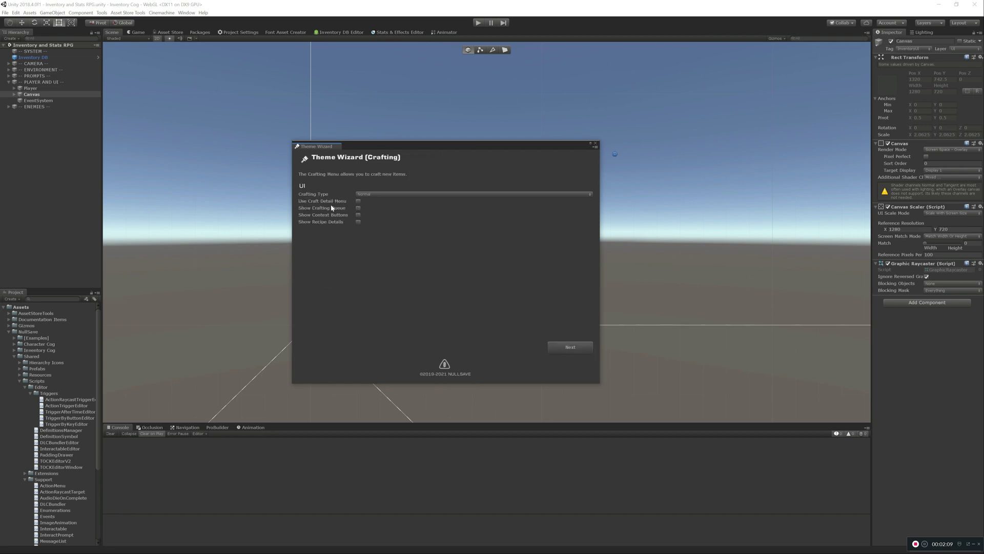
left_click(372, 193)
left_click(379, 211)
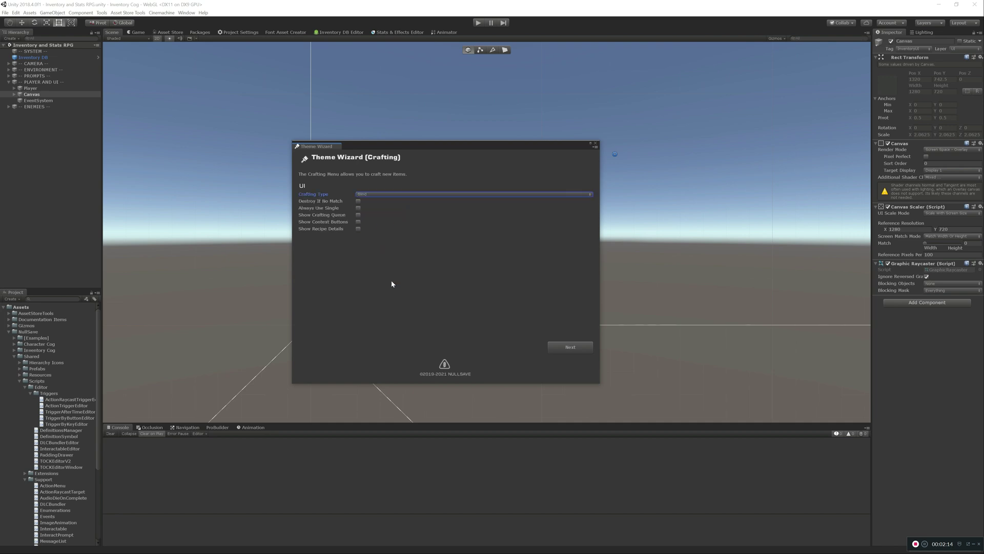
left_click(365, 194)
left_click(369, 206)
Turn on craft detail menu, crafting queue, context buttons and recipe details.
left_click(358, 201)
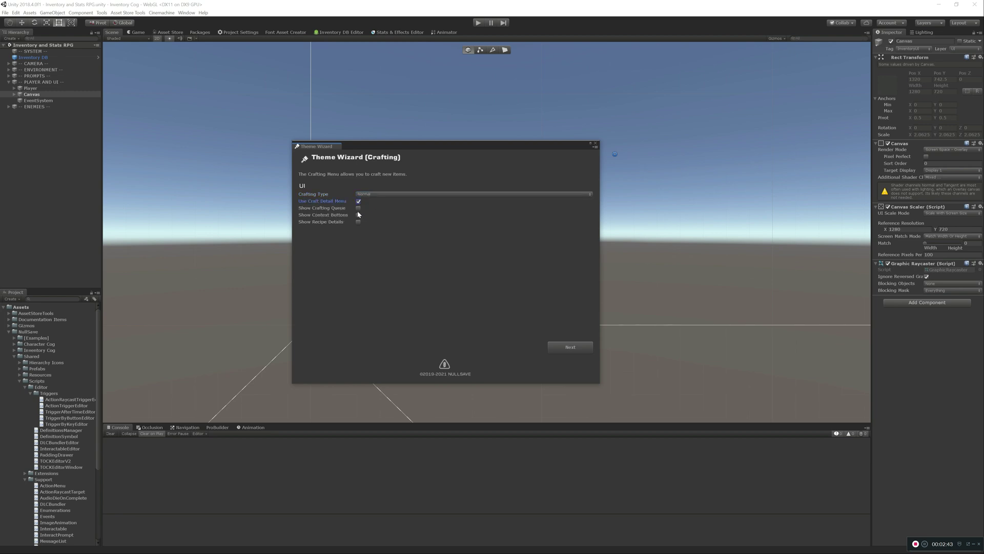
left_click(358, 208)
left_click(358, 215)
left_click(359, 222)
left_click(577, 349)
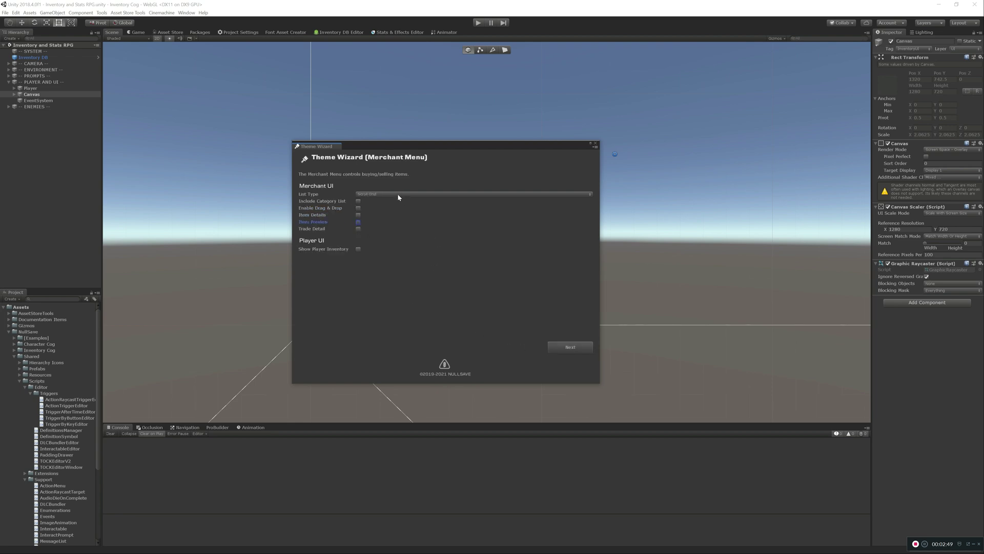
Enable all Merchant Menu options and Show Player Inventory, keeping List Type as Scroll Grid.
left_click(358, 201)
left_click(358, 208)
left_click(358, 215)
left_click(358, 221)
left_click(359, 229)
left_click(358, 249)
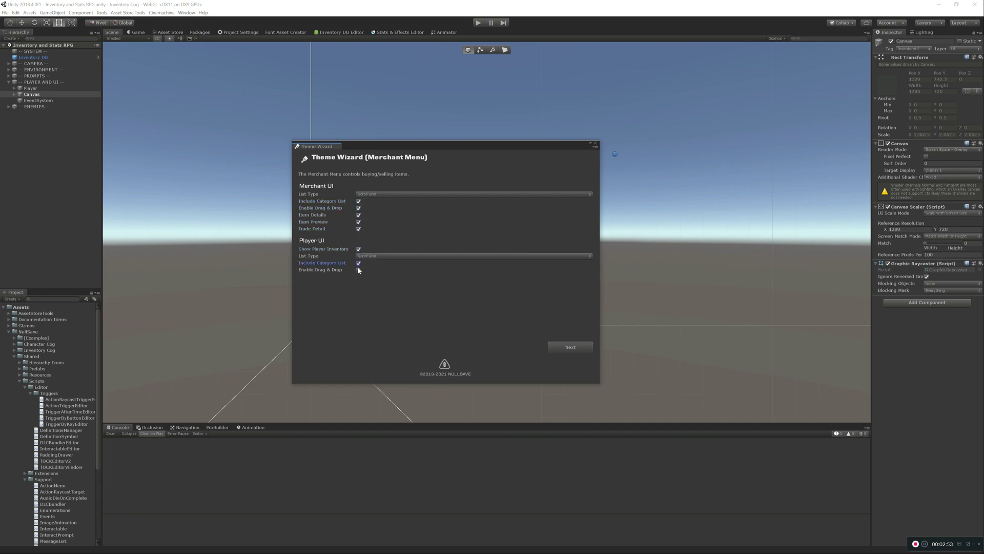
left_click(371, 256)
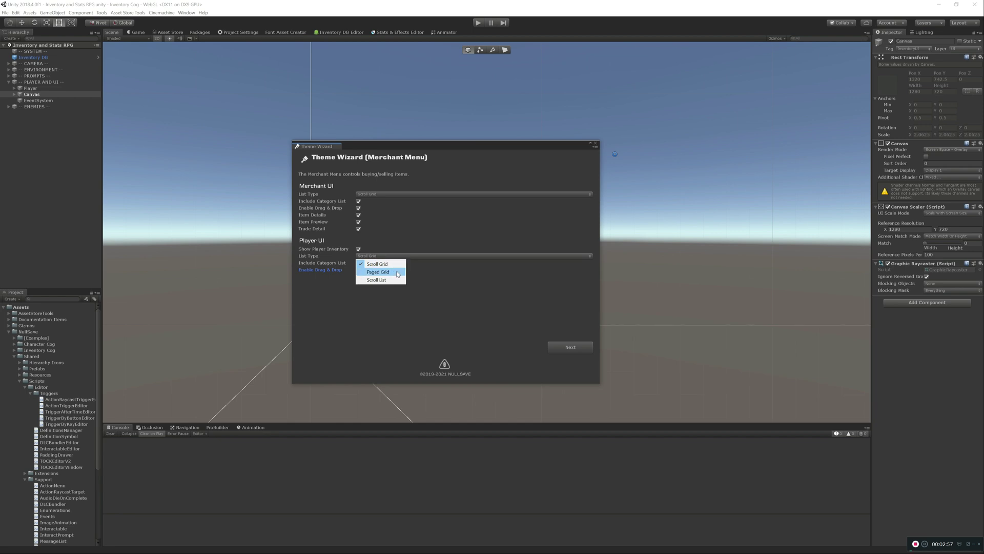
left_click(385, 310)
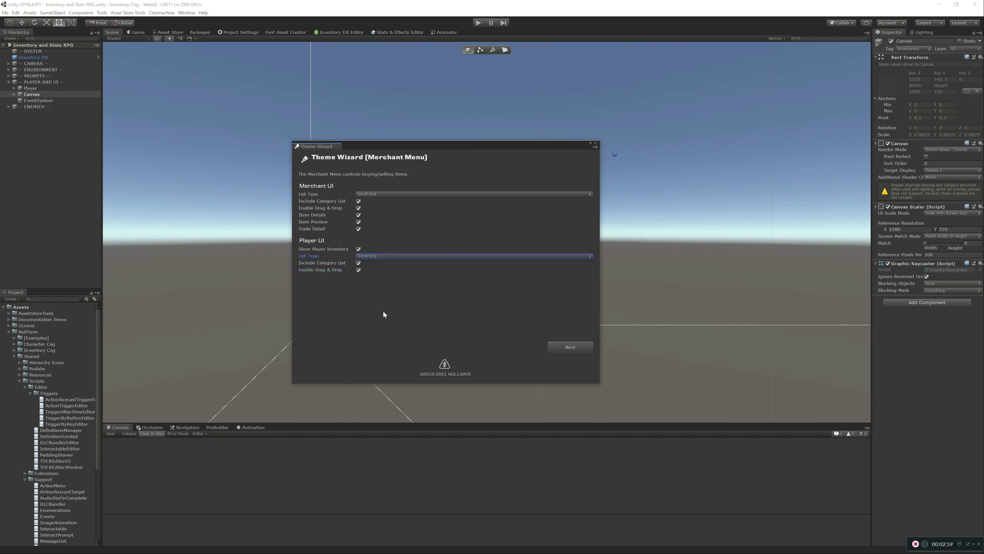
left_click(568, 348)
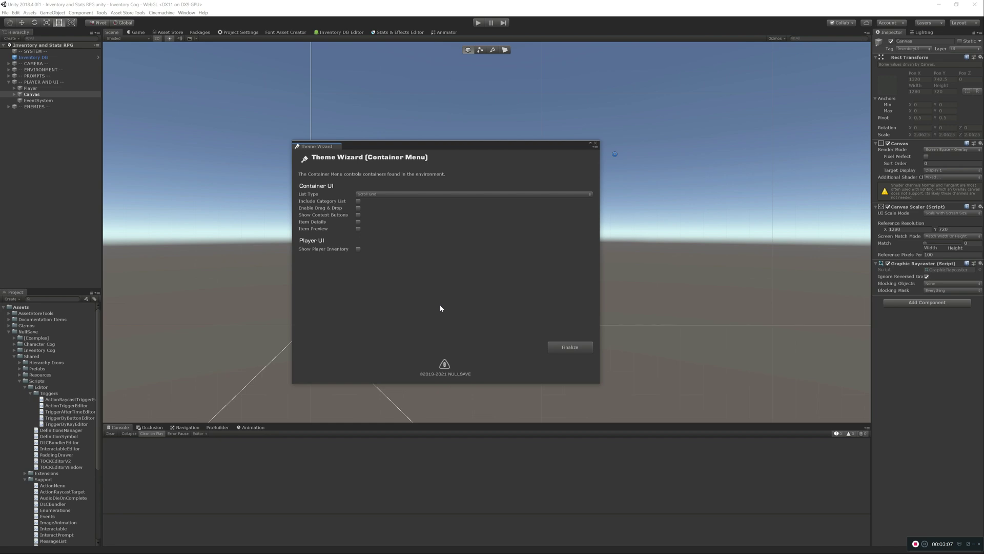
Enable every Container Menu option, including player inventory category list, drag and drop and context buttons.
left_click(359, 201)
left_click(358, 207)
left_click(359, 215)
left_click(359, 221)
left_click(358, 229)
left_click(358, 249)
left_click(358, 263)
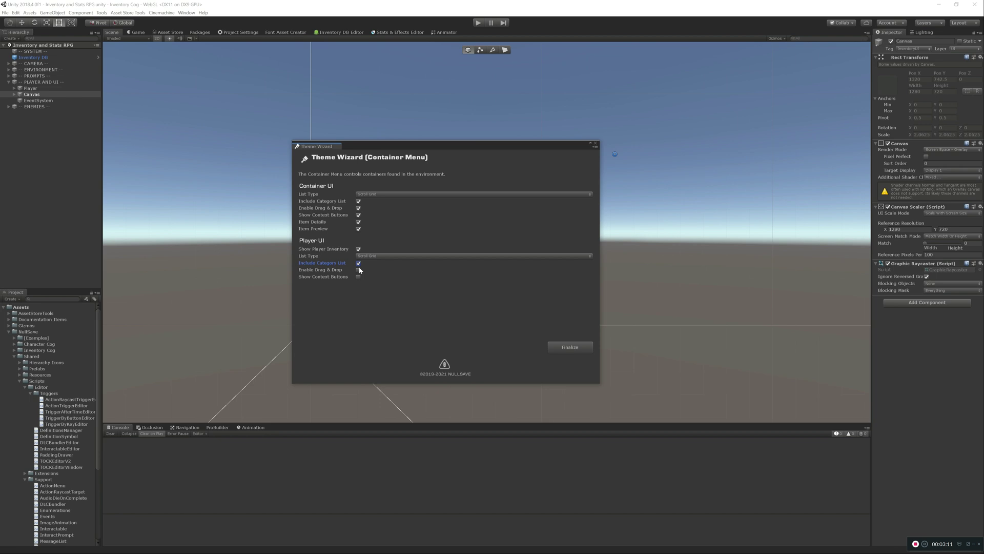
left_click(359, 269)
left_click(359, 276)
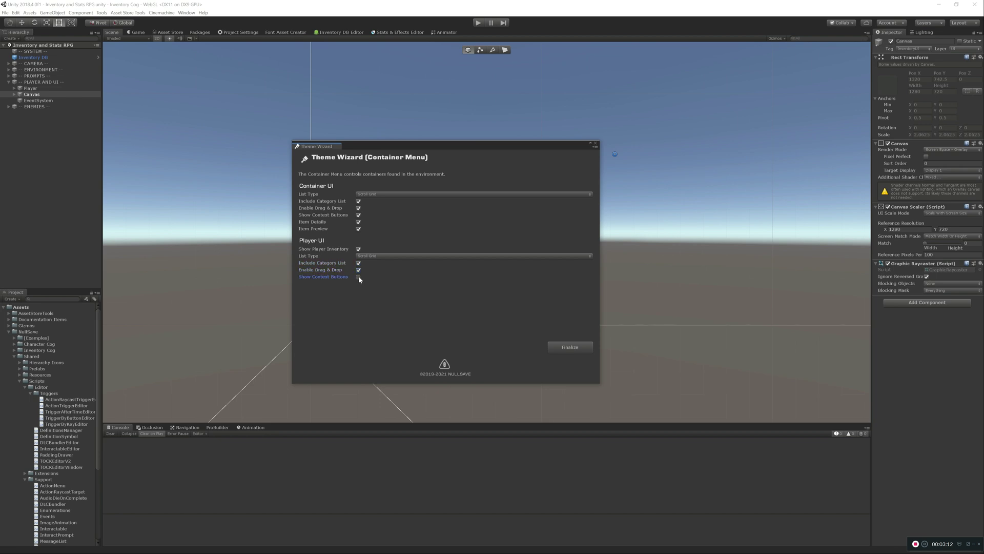
Finish the wizard and save New Theme.asset in the Assets folder.
left_click(575, 349)
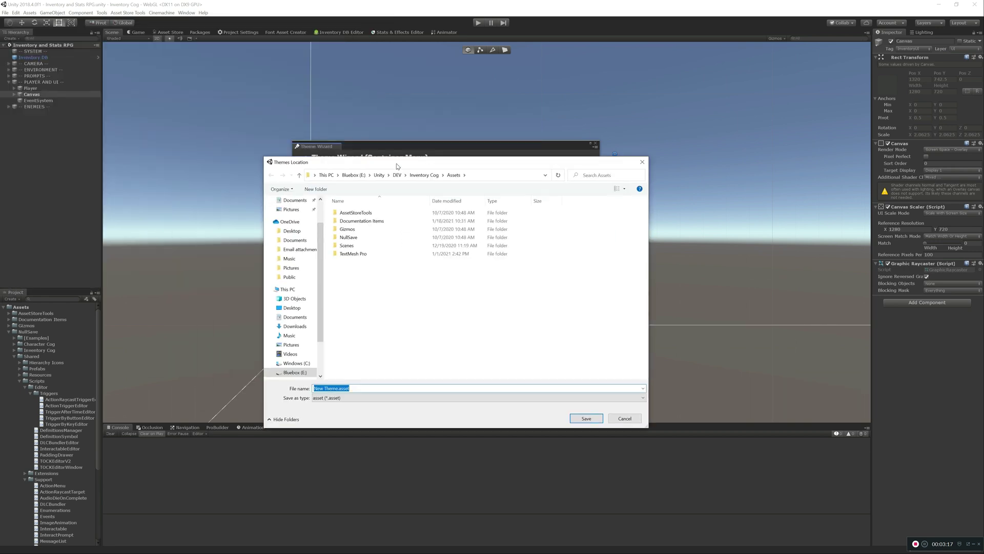
left_click(361, 238)
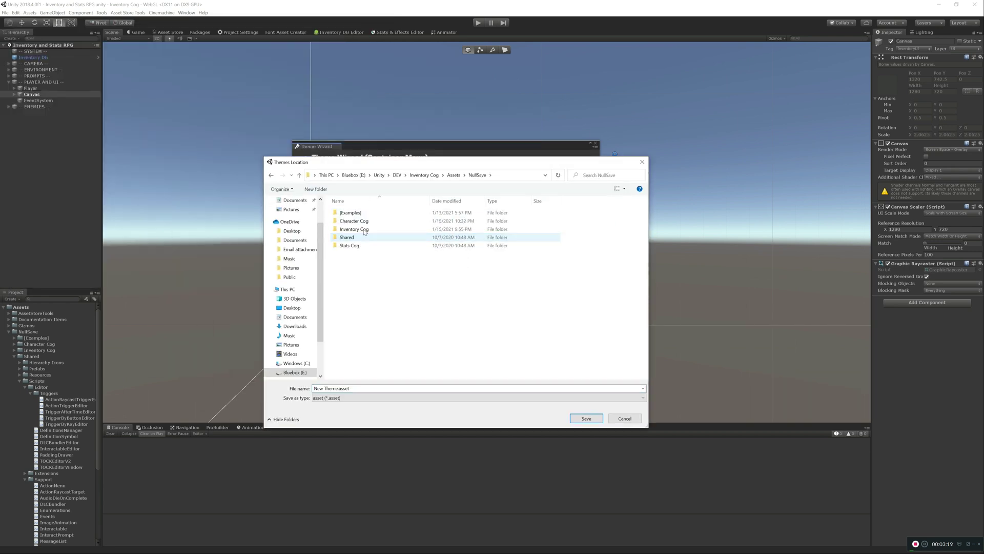
left_click(453, 174)
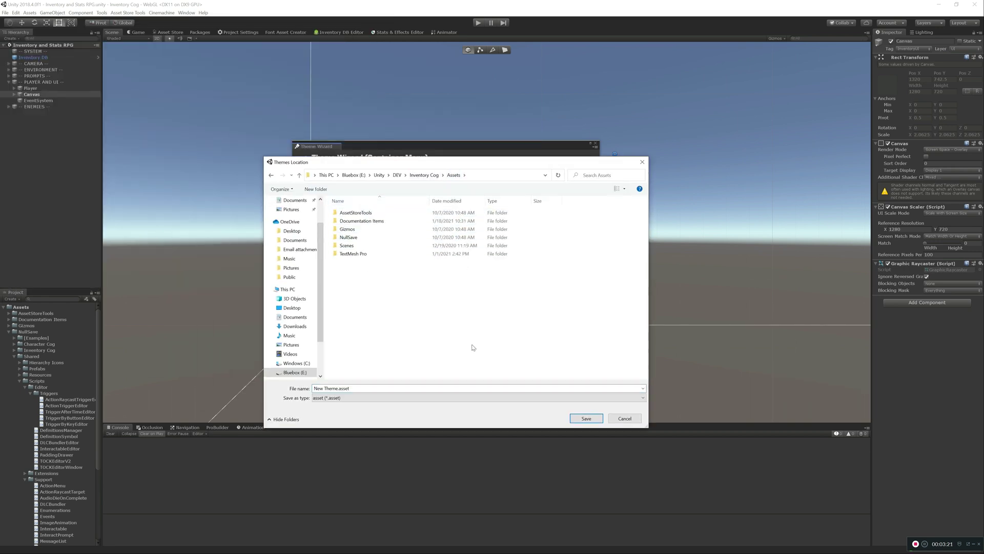
left_click(389, 388)
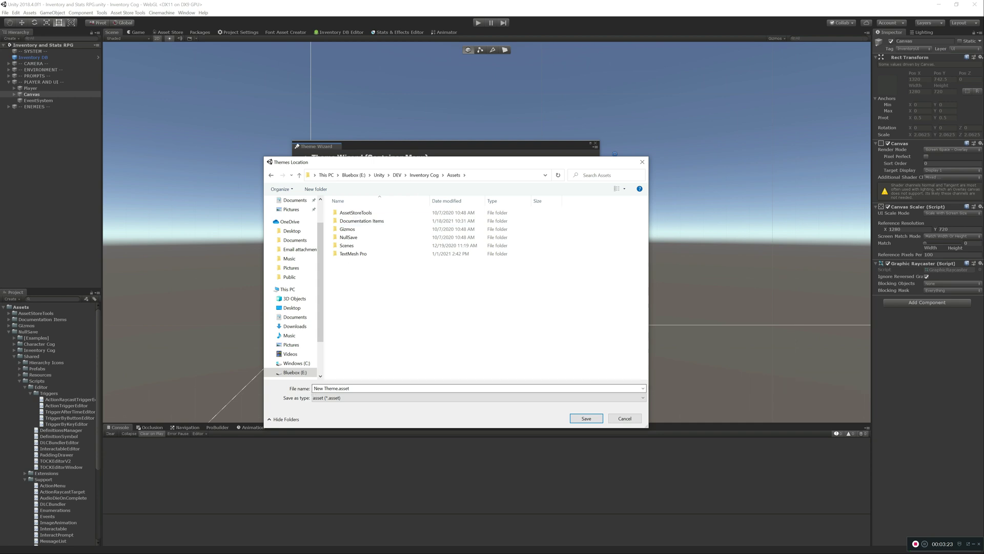
left_click(584, 418)
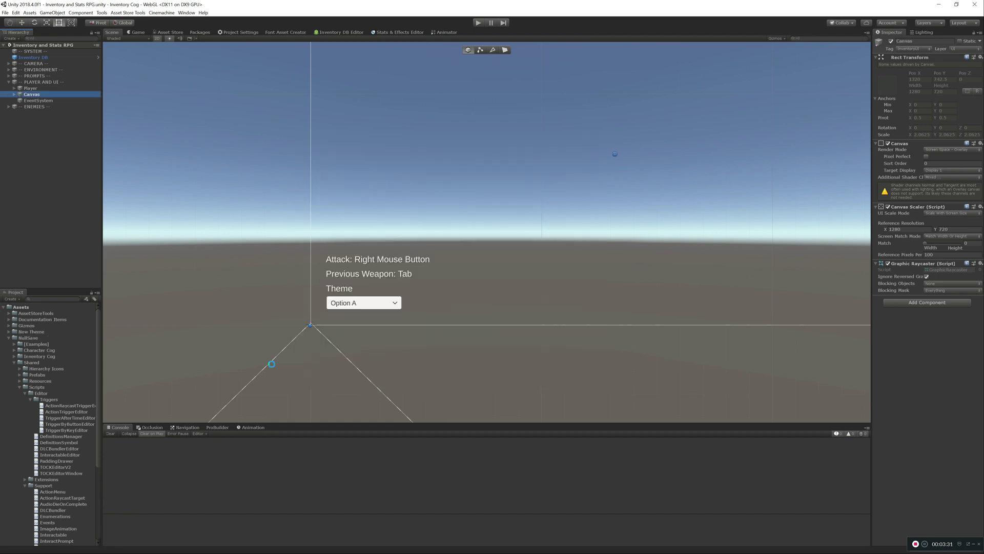
Expand the New Theme folder and review the New Theme asset's settings.
left_click(8, 332)
left_click(8, 338)
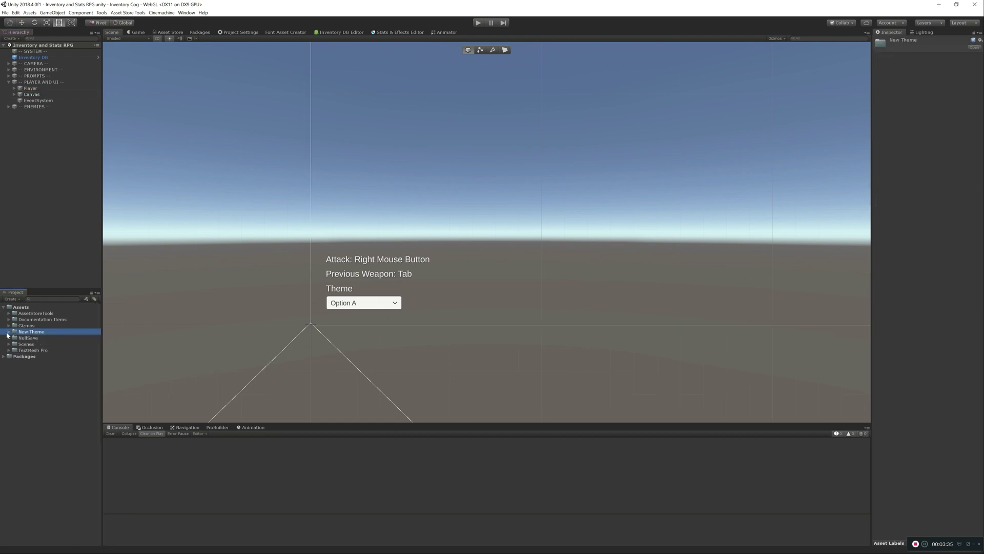
left_click(8, 332)
left_click(36, 375)
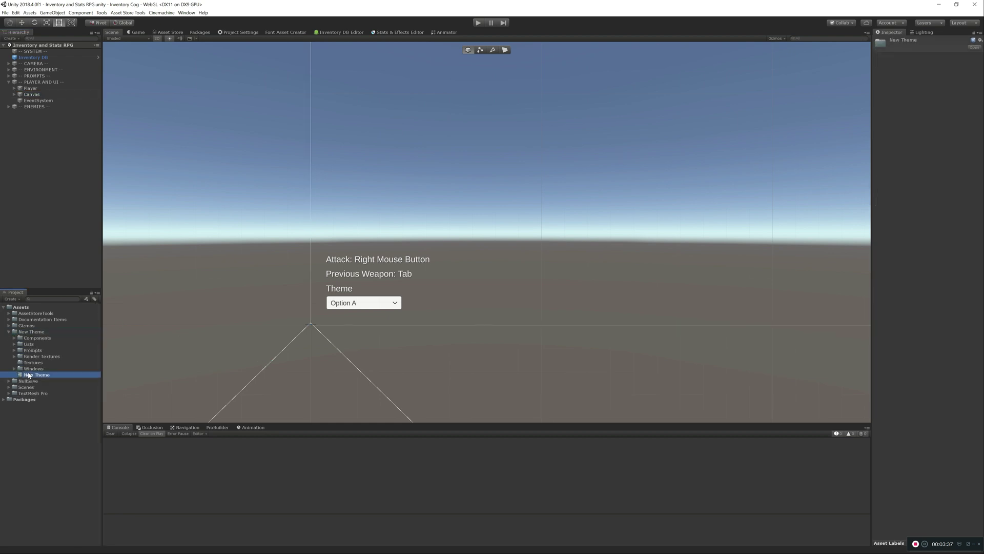
scroll(925, 282, "down", 15)
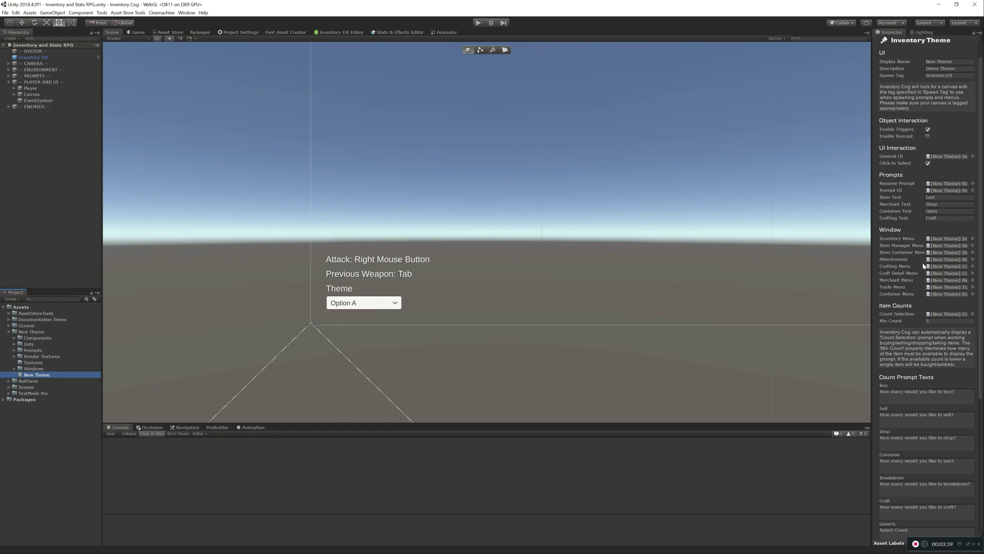
scroll(926, 282, "up", 15)
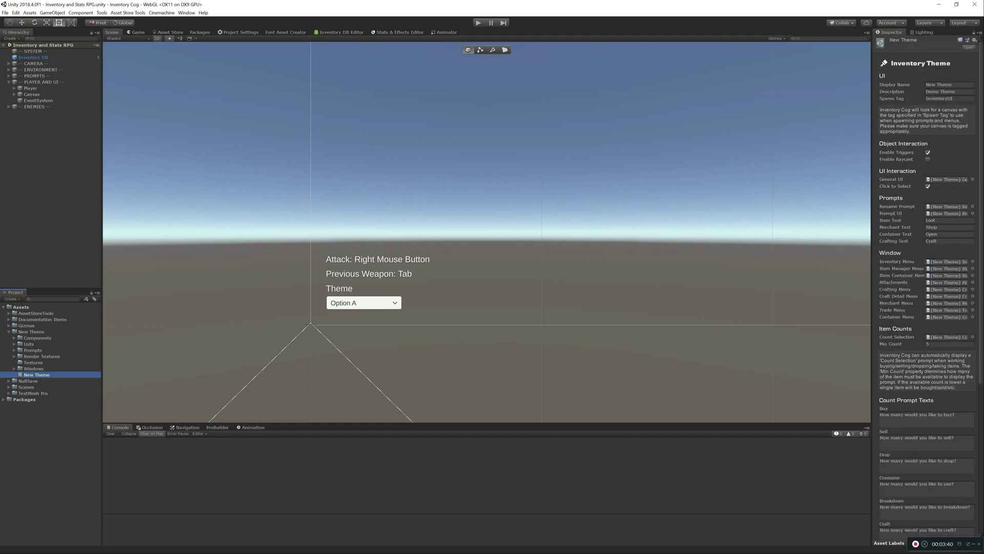
Expand the Components, Lists, Prompts, Render Textures and Windows folders and inspect Player Camera Render Texture.
left_click(14, 338)
left_click(15, 485)
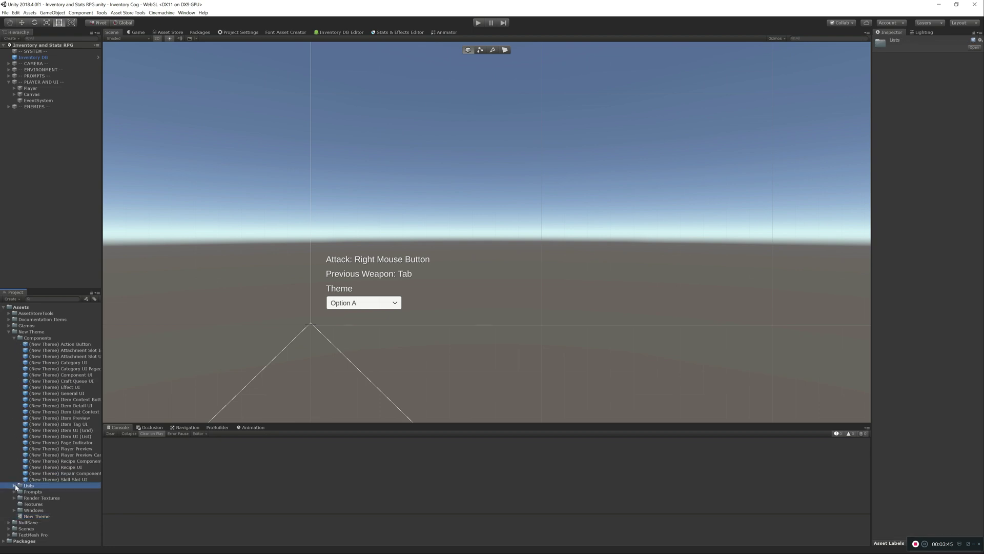
left_click(14, 485)
left_click(14, 493)
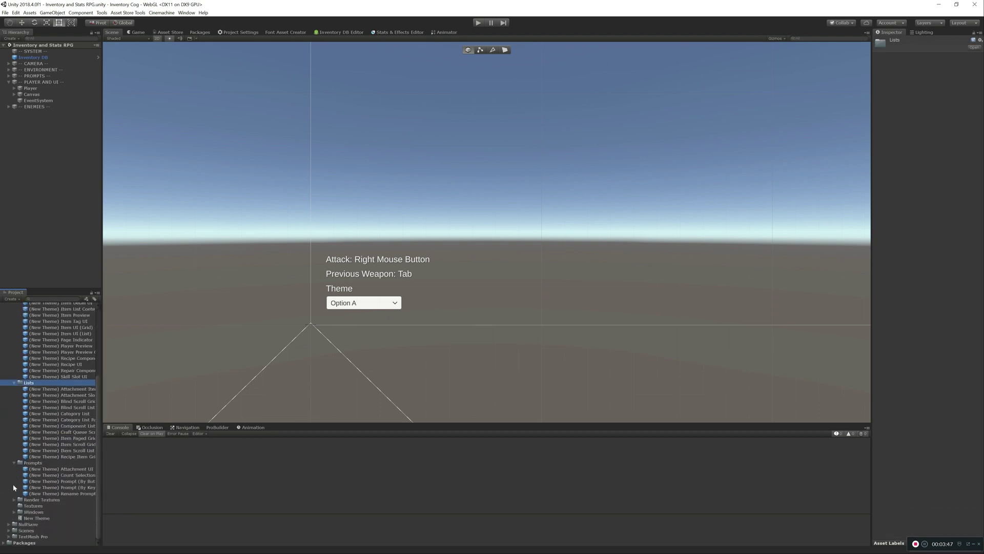
left_click(14, 500)
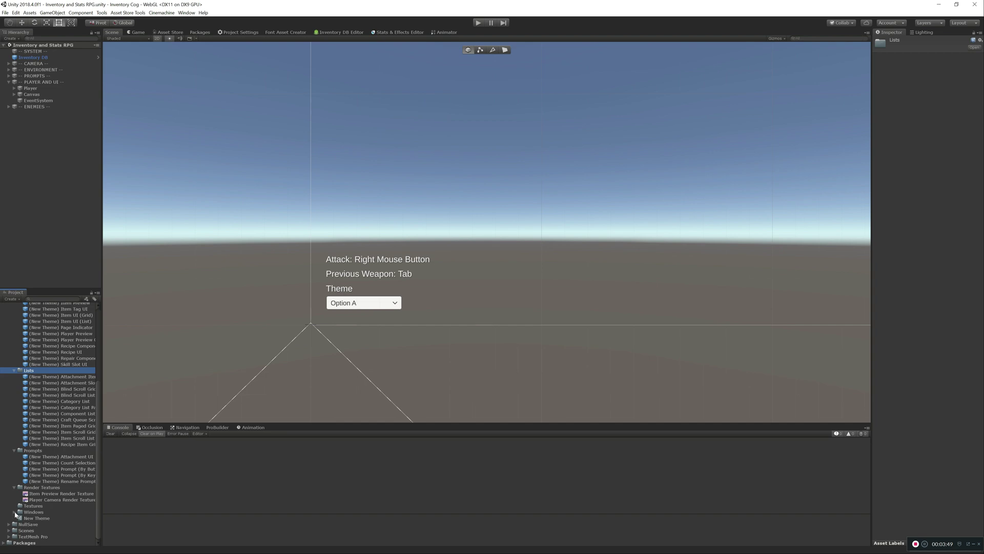
left_click(14, 512)
left_click(46, 451)
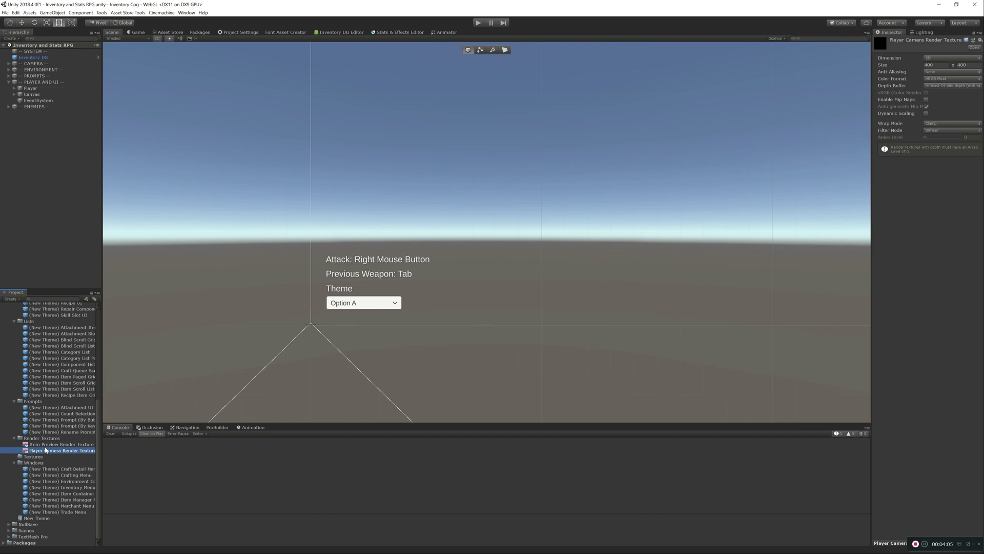
left_click(33, 83)
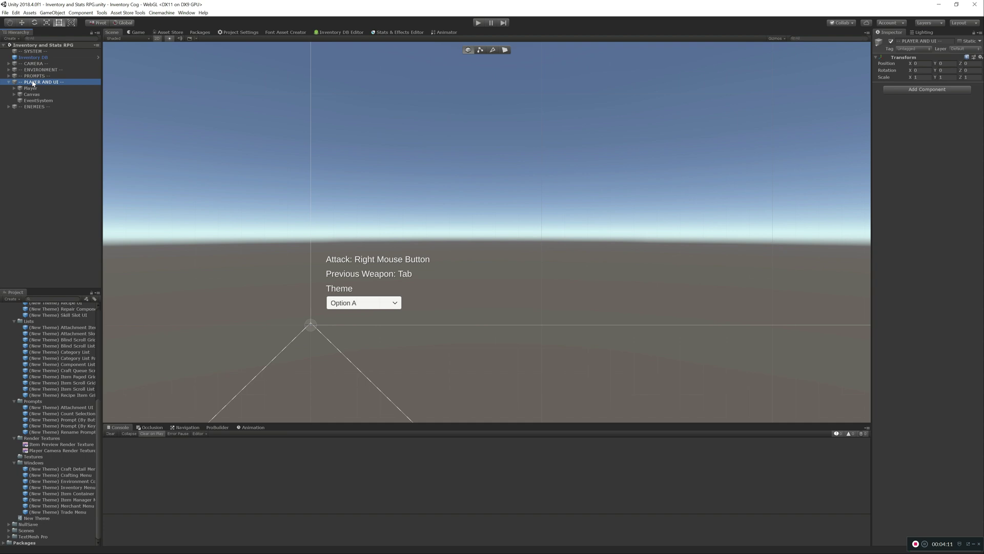
Add the New Theme asset to the Inventory DB's Themes list.
left_click(41, 101)
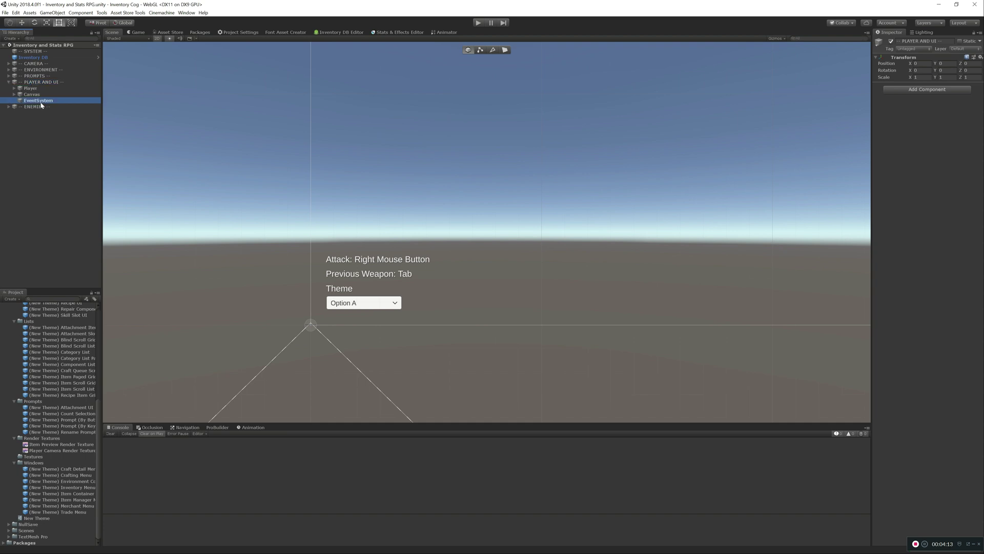
left_click(36, 95)
left_click(33, 58)
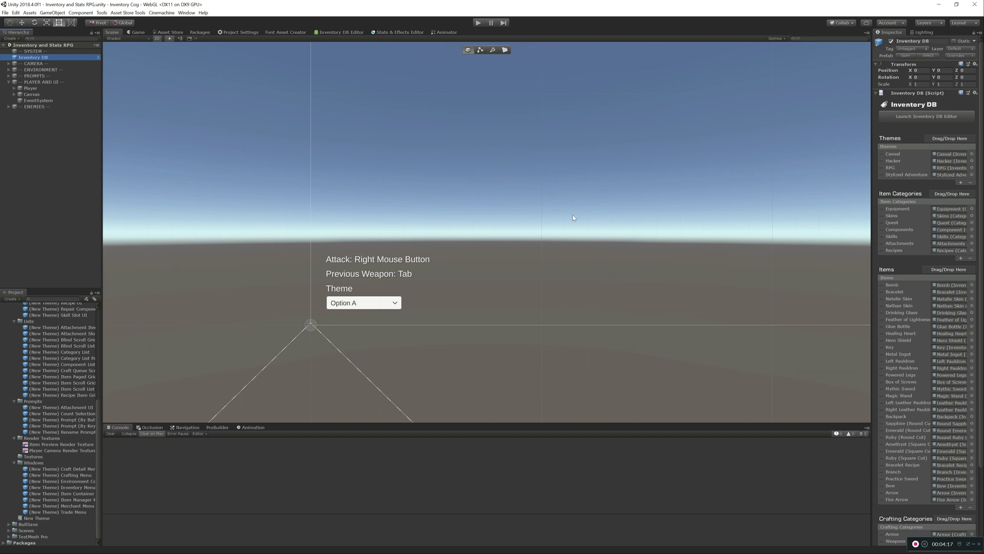
left_click_drag(37, 518, 947, 138)
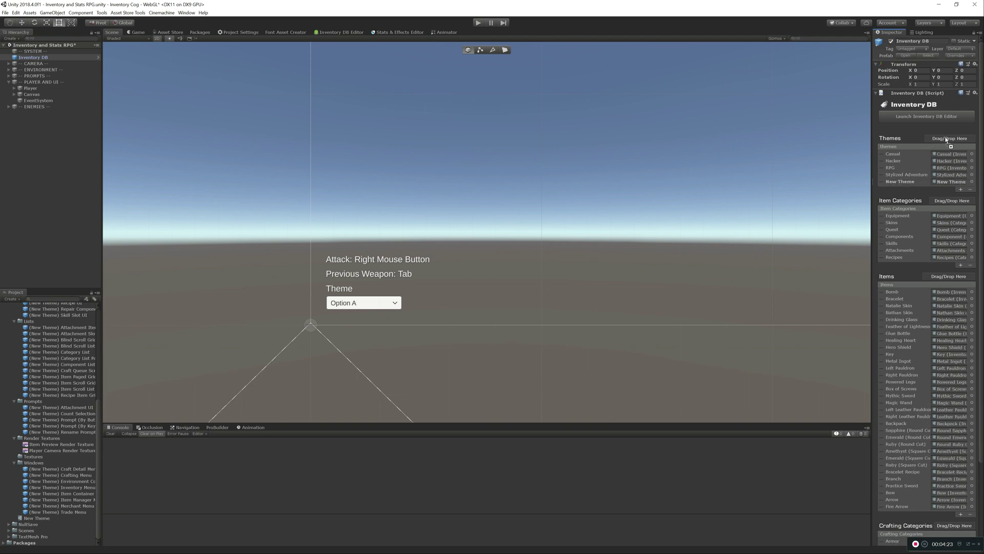
Browse NullSave's [Examples] to the Inventory and Stats RPG folder and reselect Inventory DB.
scroll(49, 416, "up", 8)
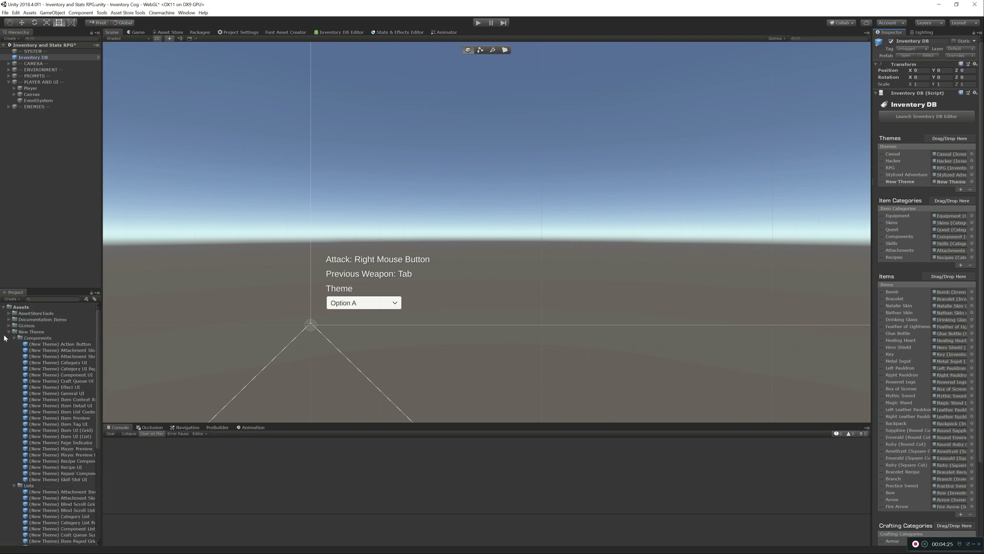
left_click(9, 331)
left_click(9, 338)
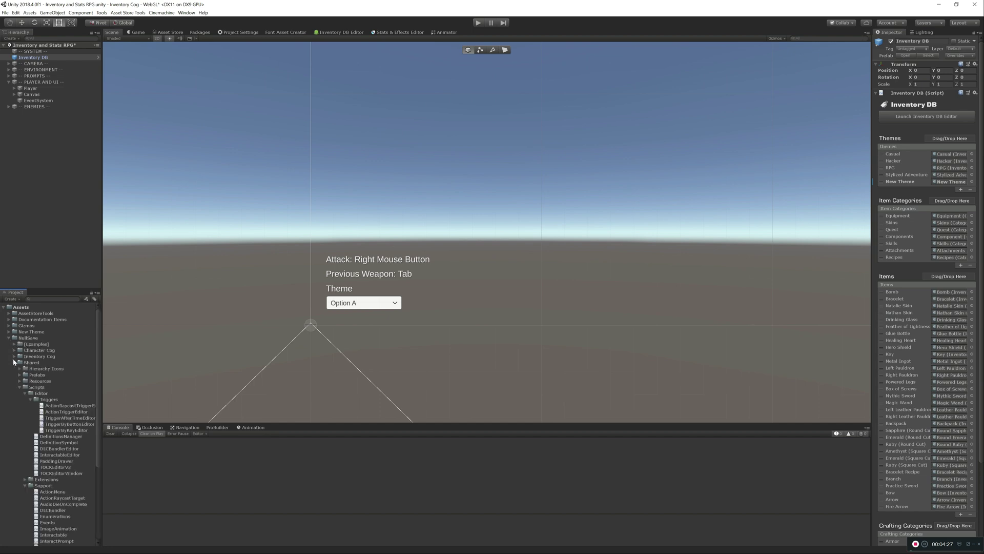
left_click(15, 363)
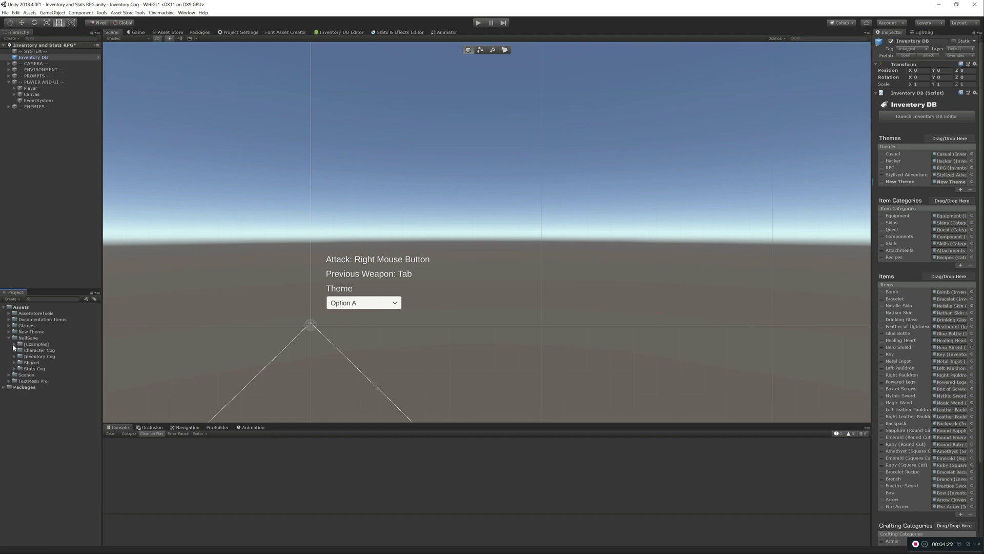
left_click(14, 344)
left_click(39, 350)
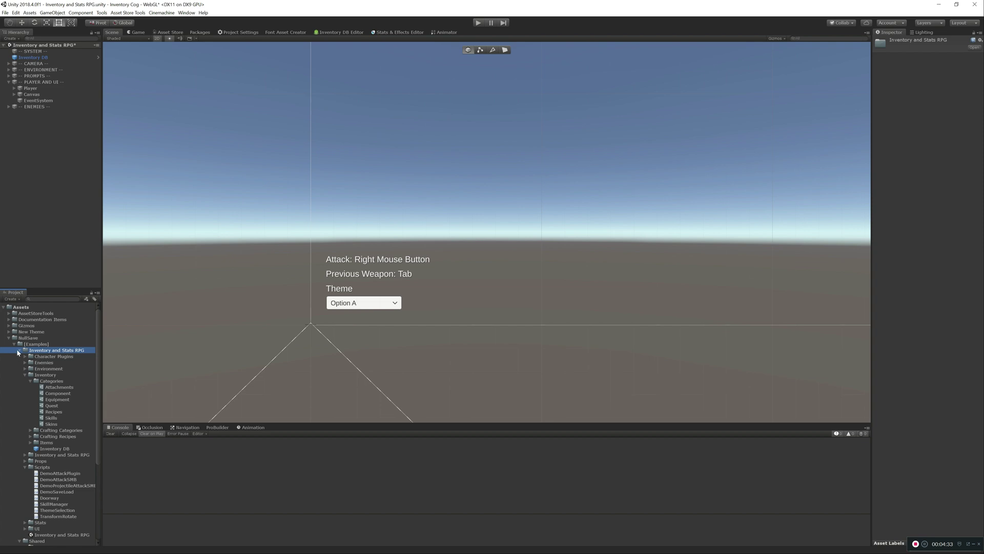
left_click(19, 351)
left_click(43, 58)
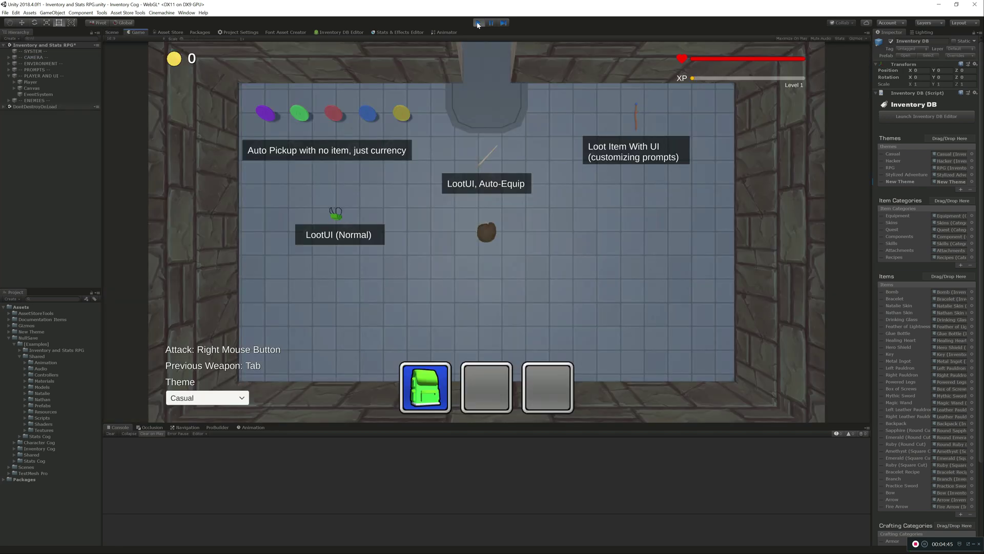
Switch the running game to New Theme, open the inventory, and equip Nathan Skin.
left_click(203, 398)
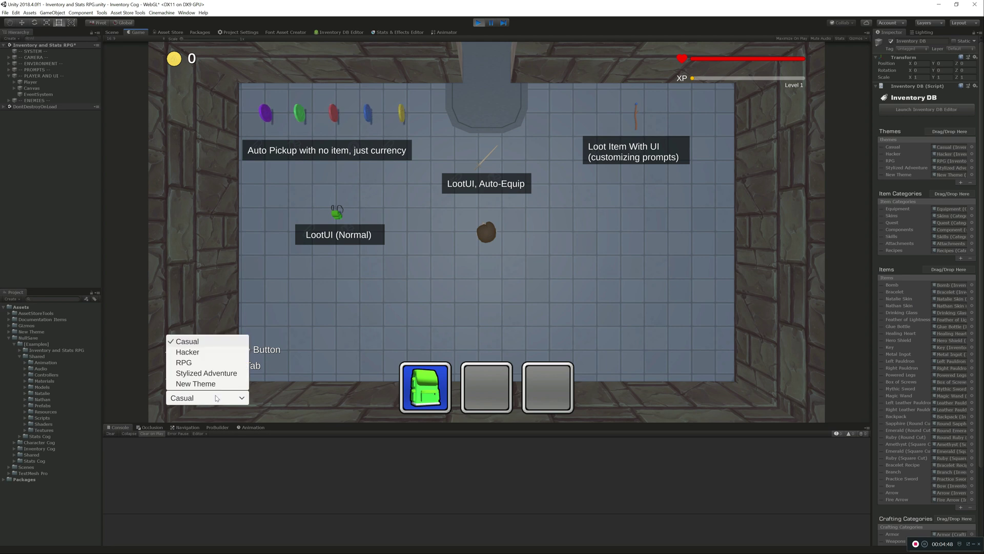
left_click(191, 384)
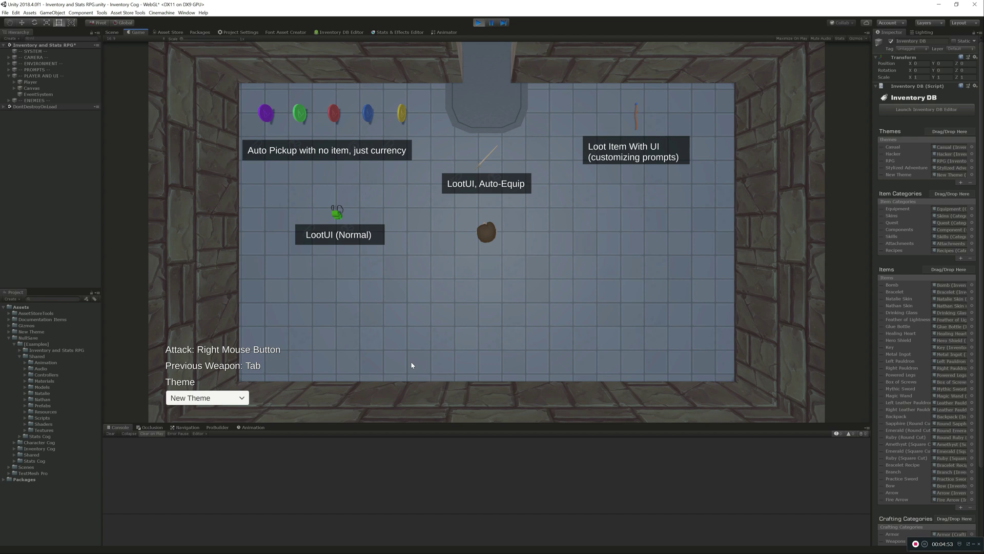
key("i")
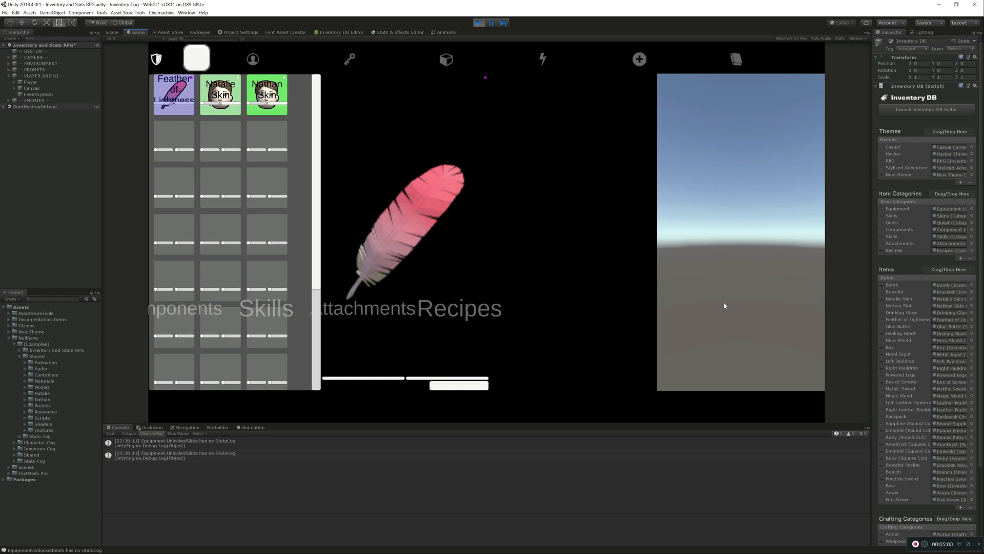
left_click(267, 105)
left_click(274, 97)
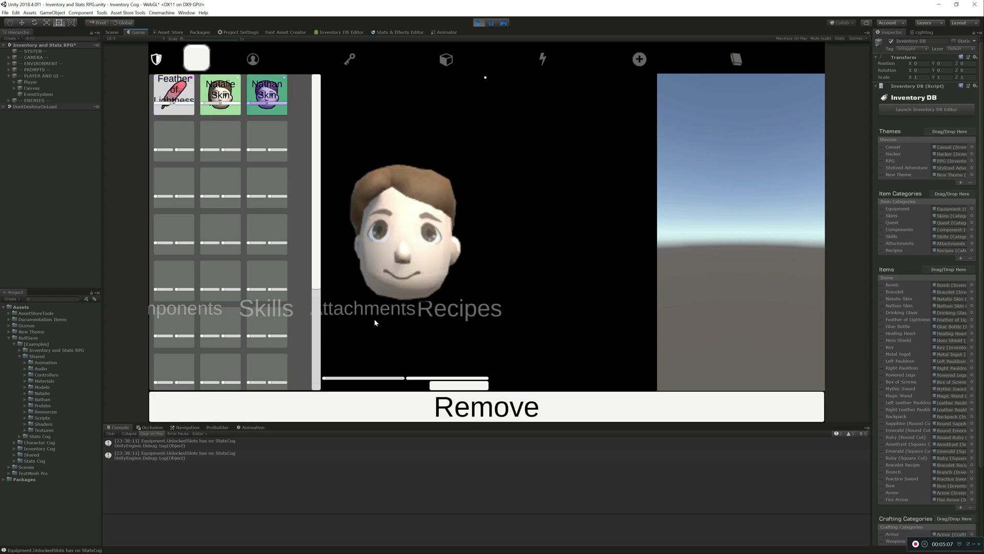
Preview the Feather of Lightness and Natalie Skin items, then close the inventory.
left_click(176, 104)
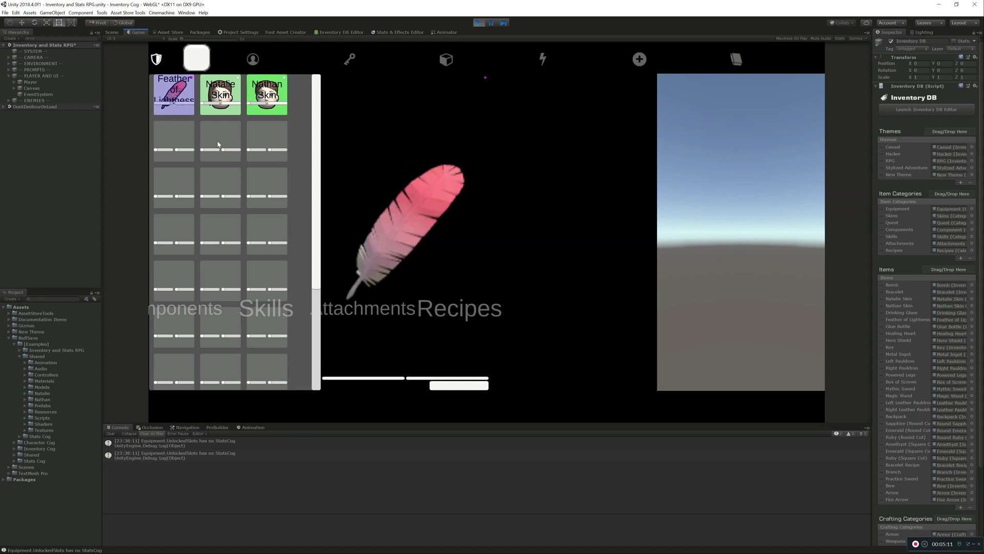
left_click(229, 98)
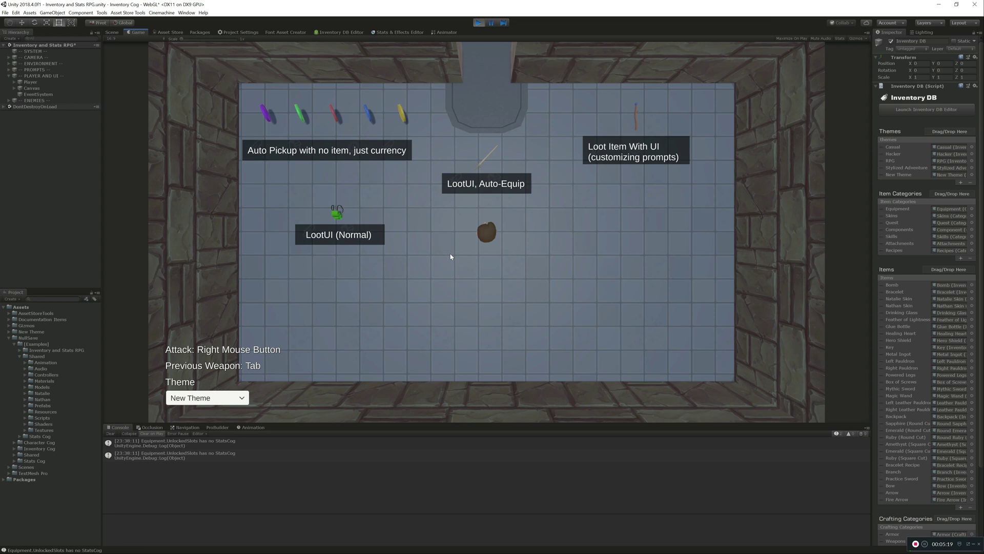
key("Escape")
Restart Play mode, switch the game to New Theme and open its inventory.
left_click(479, 23)
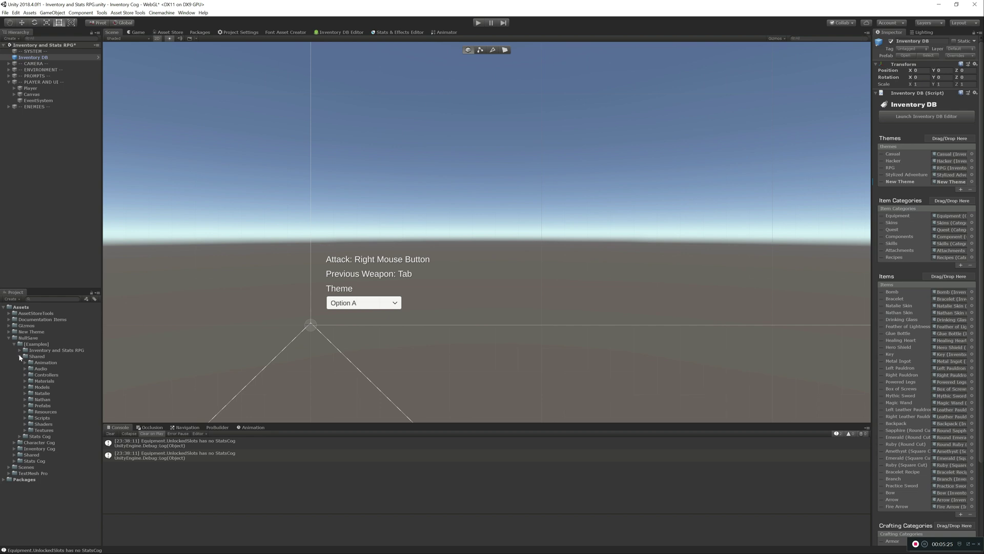
left_click(9, 338)
left_click(9, 332)
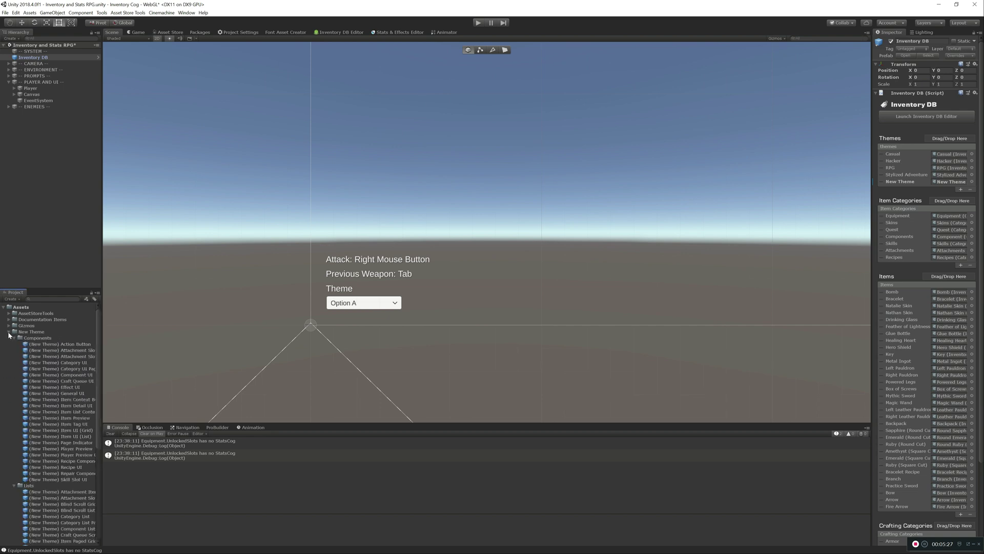
left_click(480, 23)
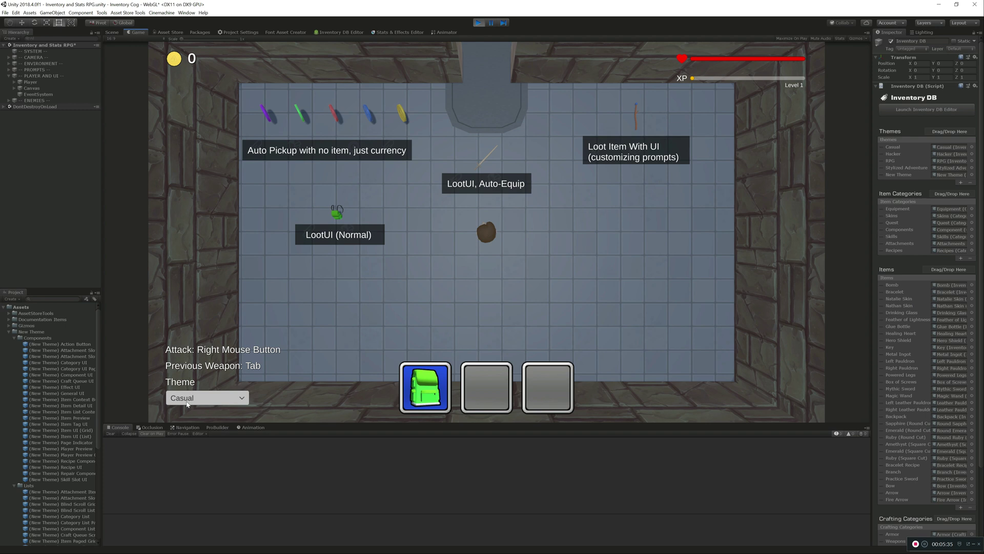
left_click(187, 405)
left_click(195, 385)
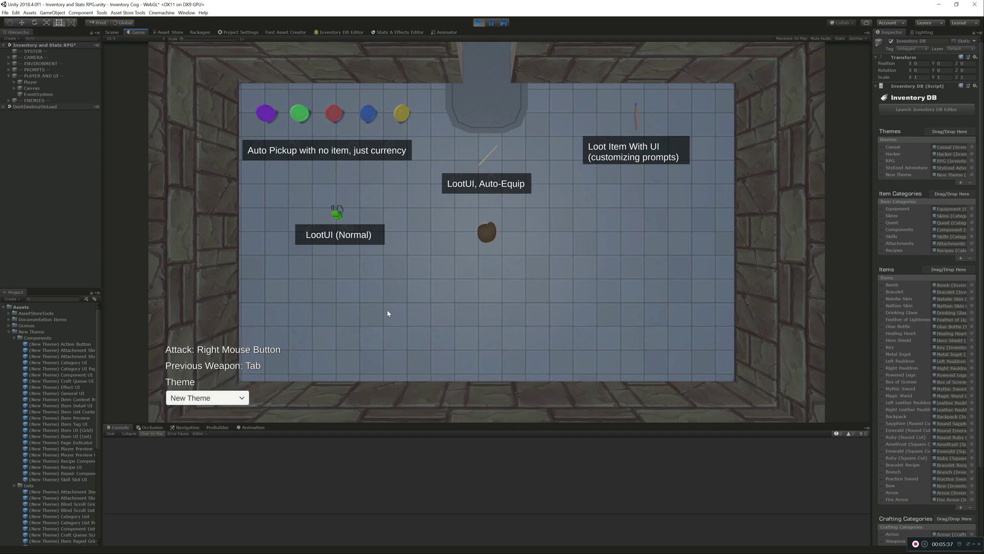
key("i")
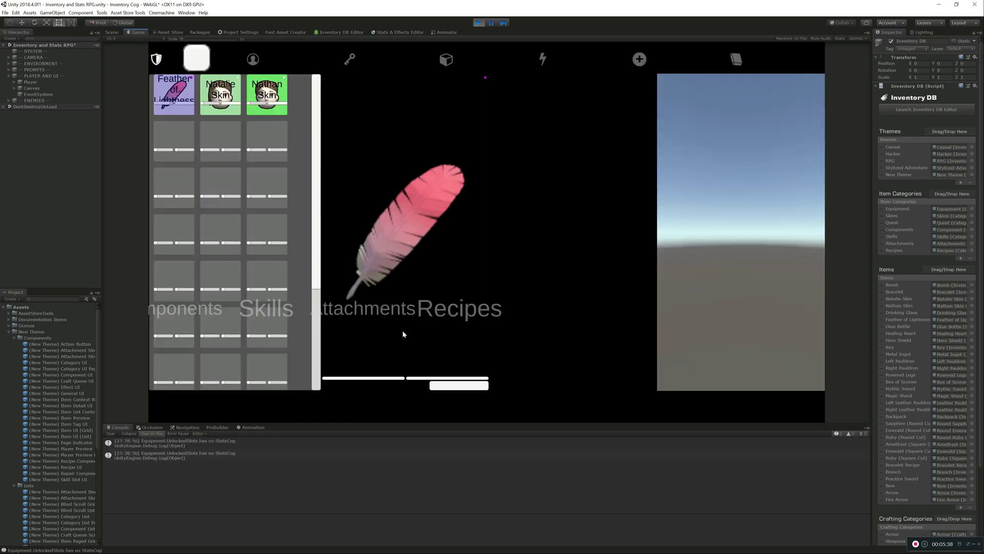
Expand Canvas > (New Theme) Inventory Menu > Window in the Hierarchy and view it in Scene view.
left_click(15, 89)
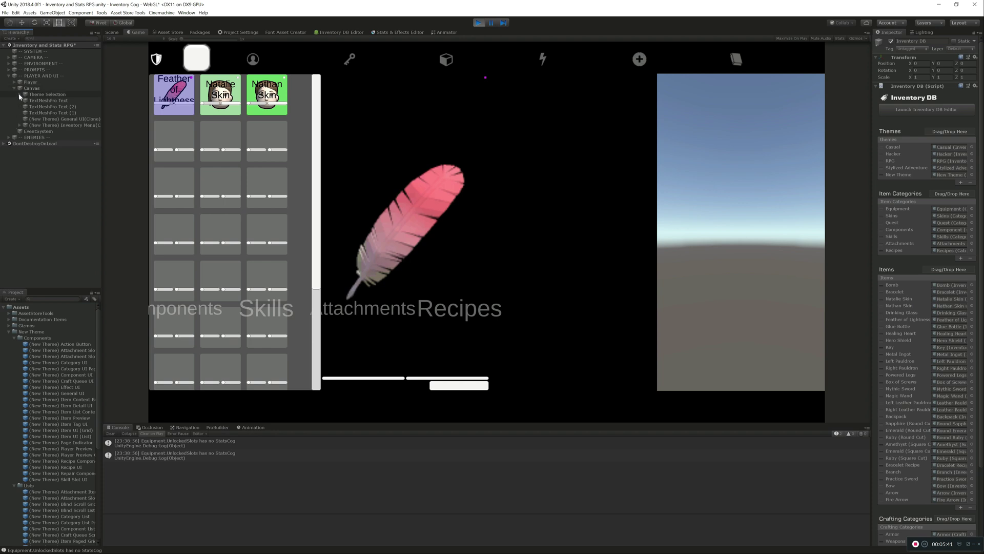
left_click(31, 126)
left_click(20, 126)
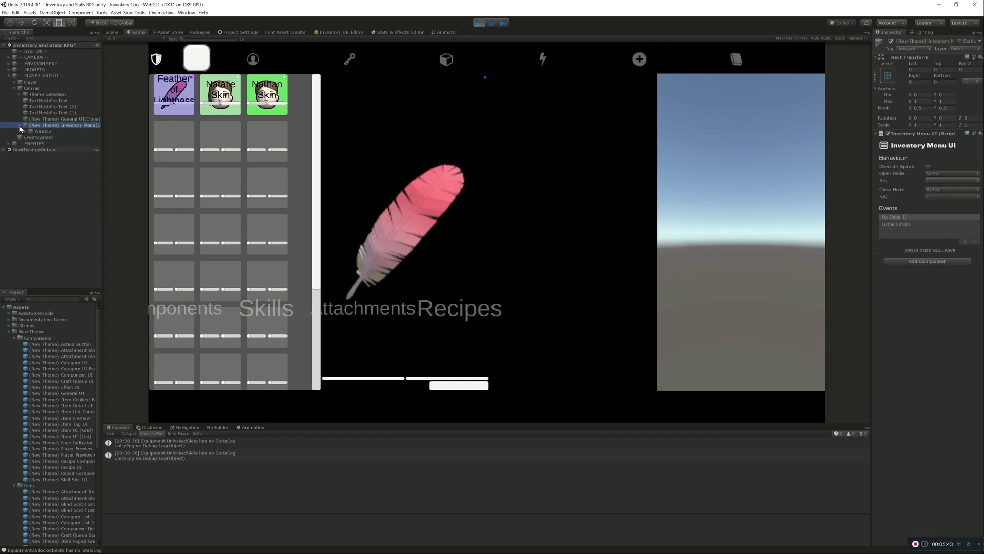
left_click(24, 132)
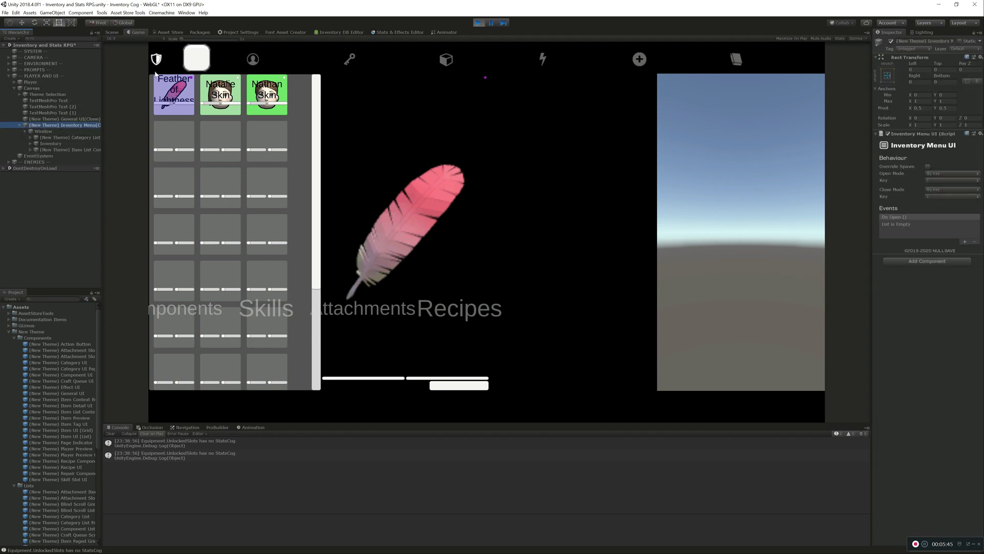
left_click(110, 32)
Frame the inventory canvas and drag the Window's top-left and bottom-right anchors inward.
scroll(460, 164, "down", 3)
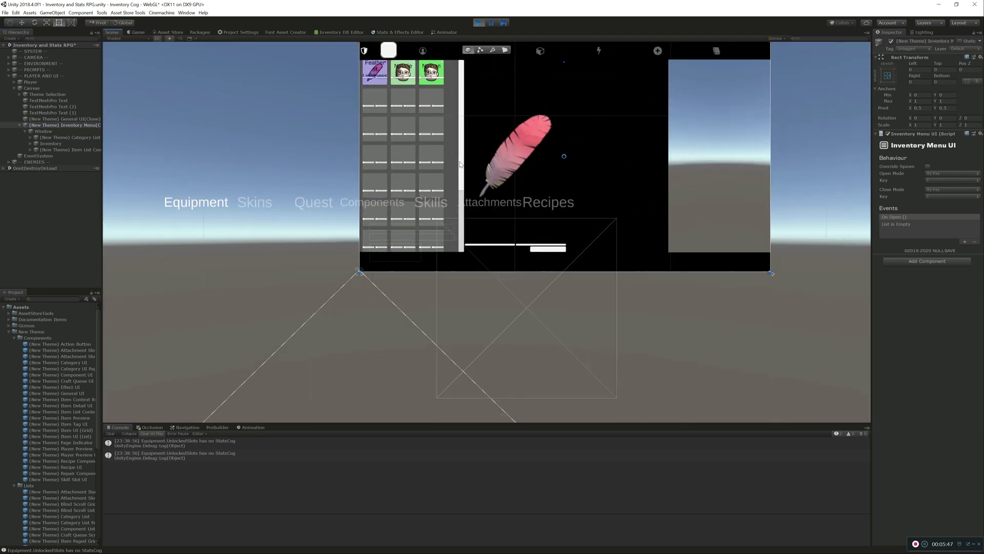
middle_click_drag(485, 153, 412, 223)
scroll(411, 223, "up", 1)
scroll(411, 223, "up", 1)
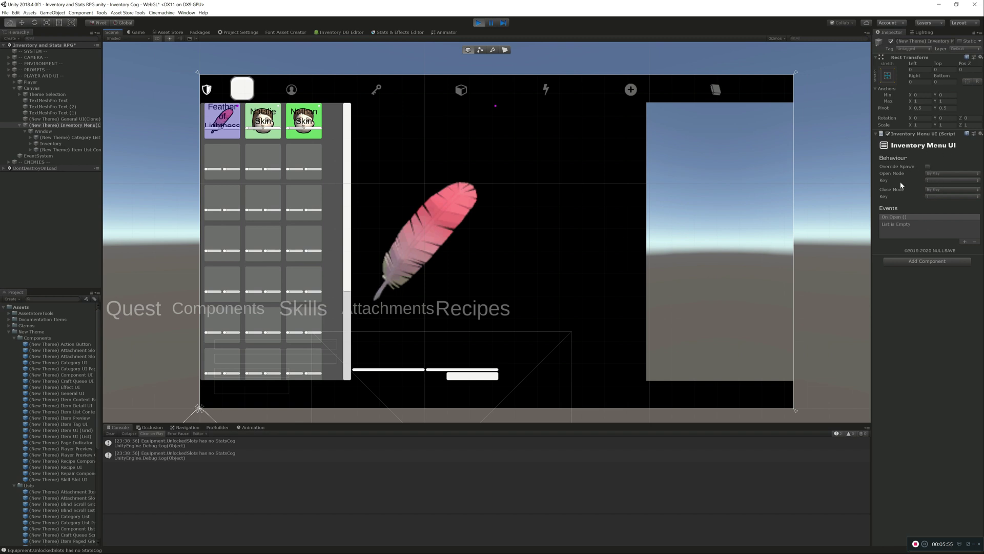
left_click(49, 133)
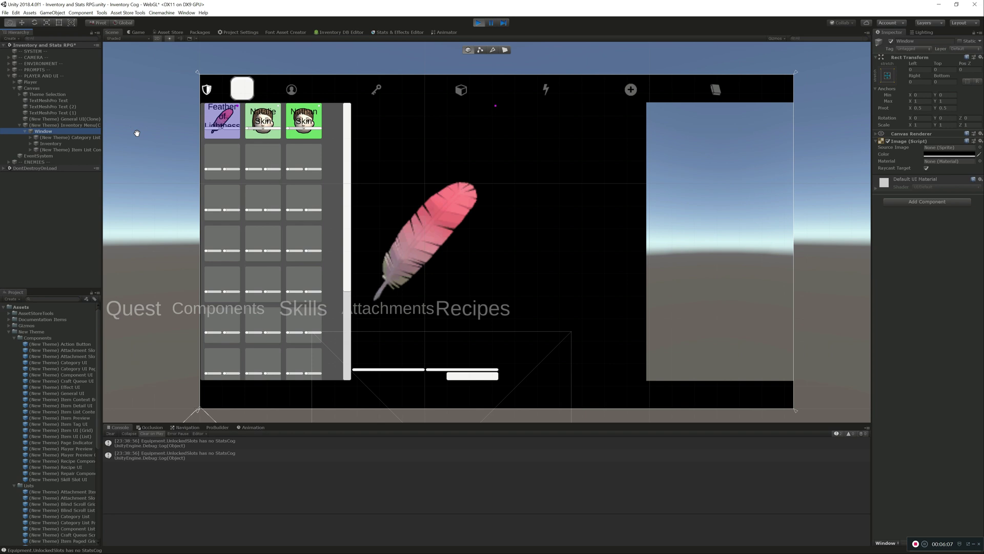
left_click(48, 127)
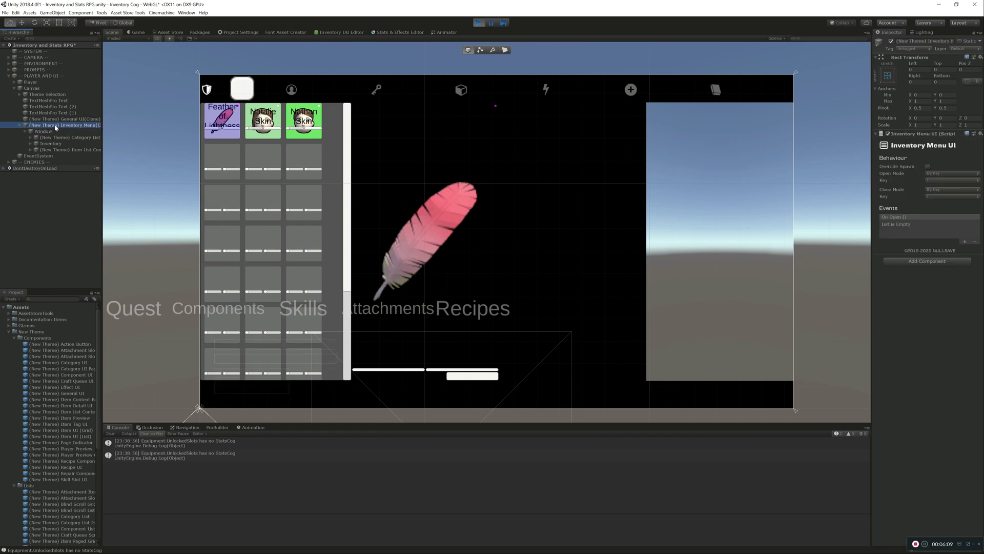
left_click(43, 131)
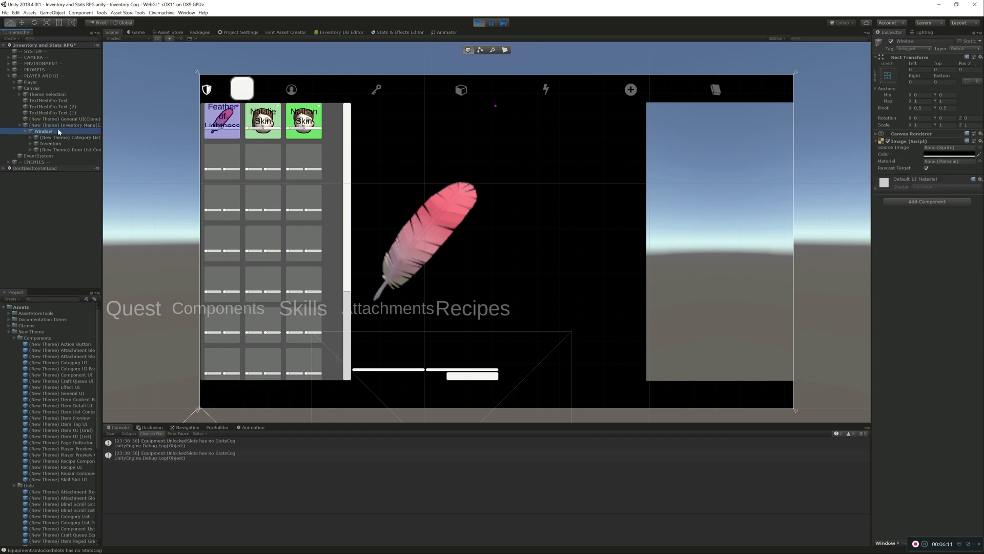
left_click(235, 108)
left_click_drag(235, 108, 246, 115)
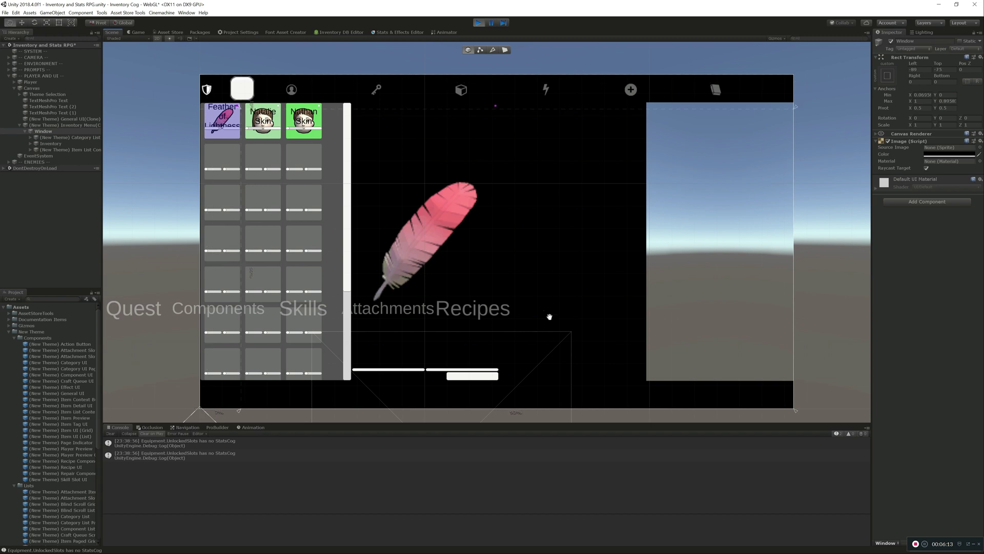
left_click_drag(796, 411, 754, 362)
Zero the Window's Rect Transform offsets, then undo to restore its original size.
left_click(917, 69)
type("0")
key("Tab")
type("0")
key("Tab")
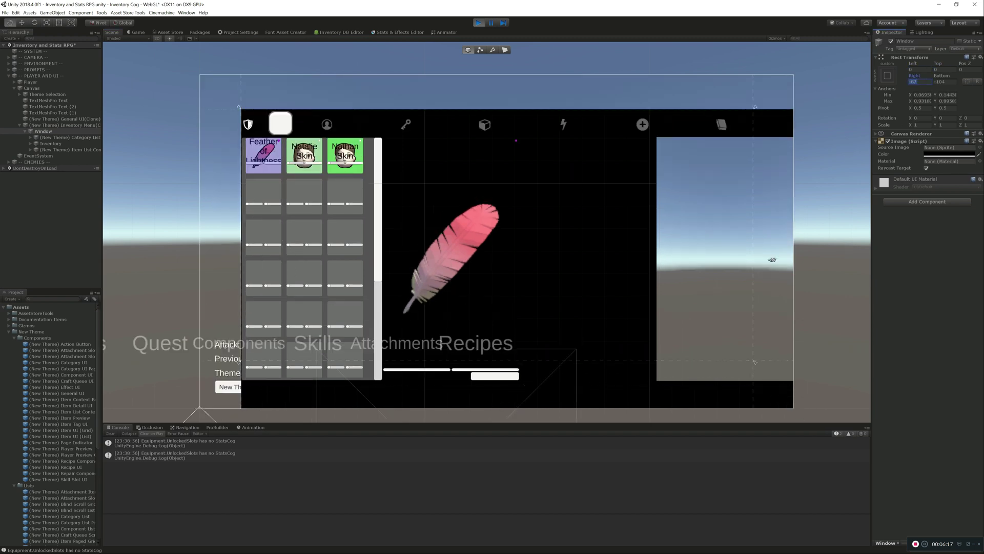
type("0")
key("Tab")
type("0")
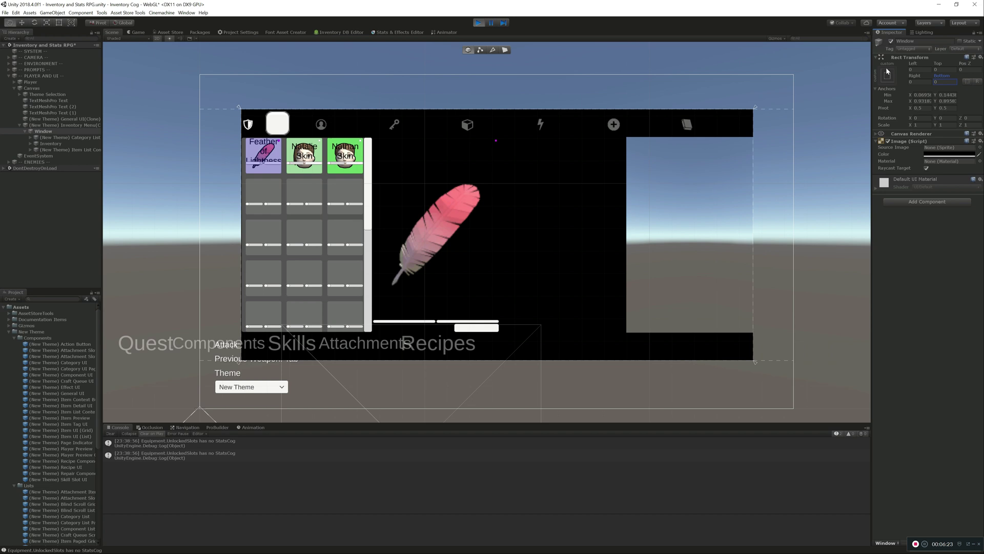
key("ctrl+z")
key("ctrl+z")
key("ctrl+z")
key("ctrl+z")
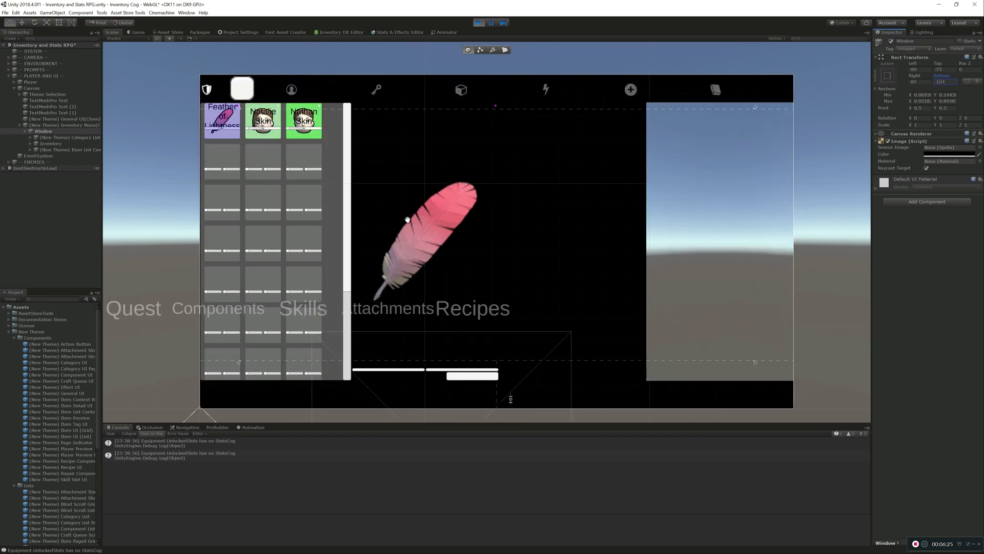
Select Category List, expand Inventory, and widen the Hierarchy to read the full names.
left_click(61, 137)
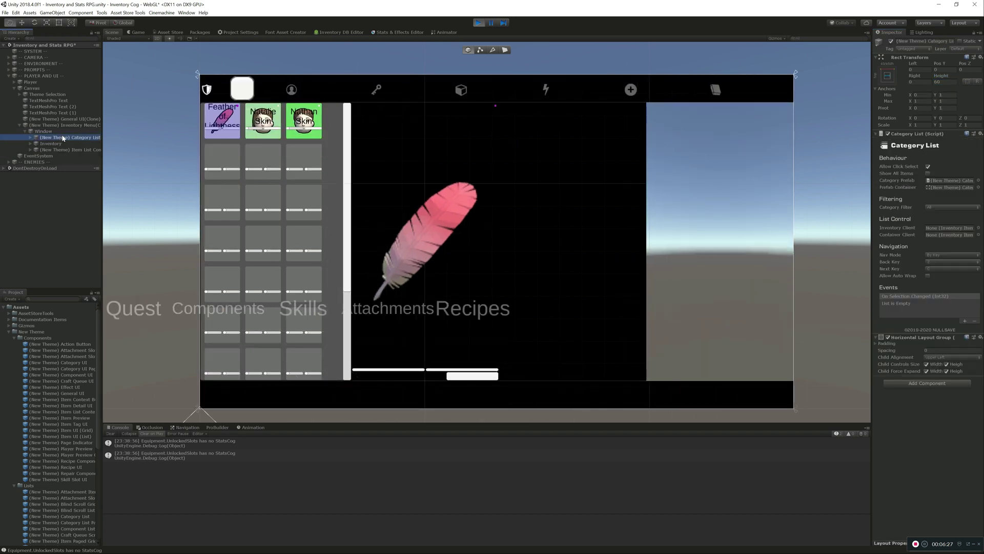
left_click(31, 144)
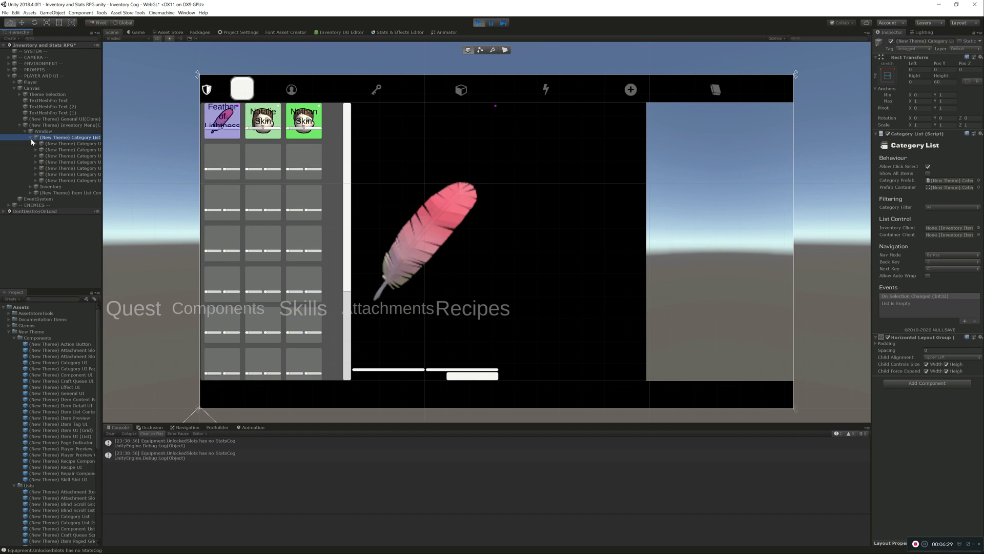
left_click(31, 144)
left_click(31, 143)
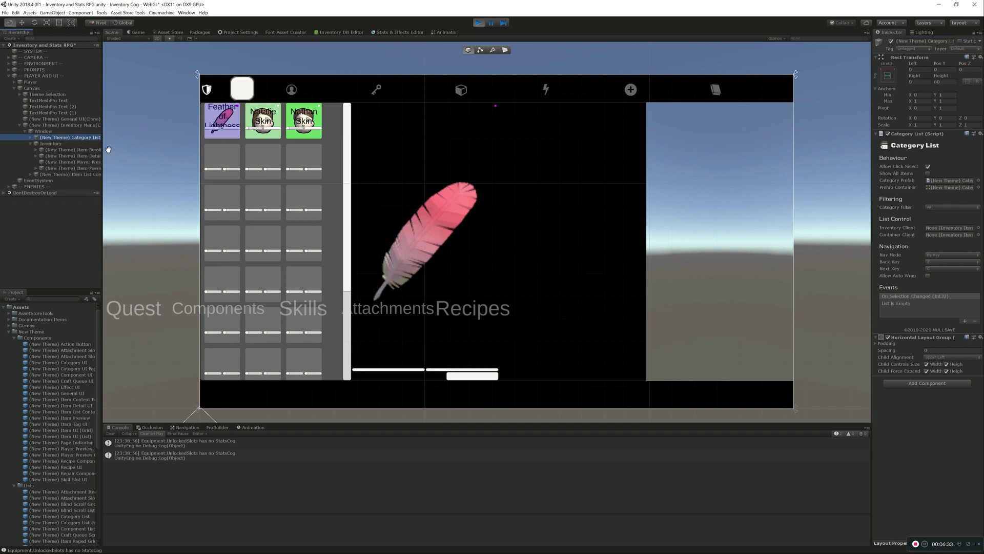
left_click_drag(103, 149, 144, 149)
Inspect Player Preview, its render texture, and the Item Preview object.
left_click(102, 162)
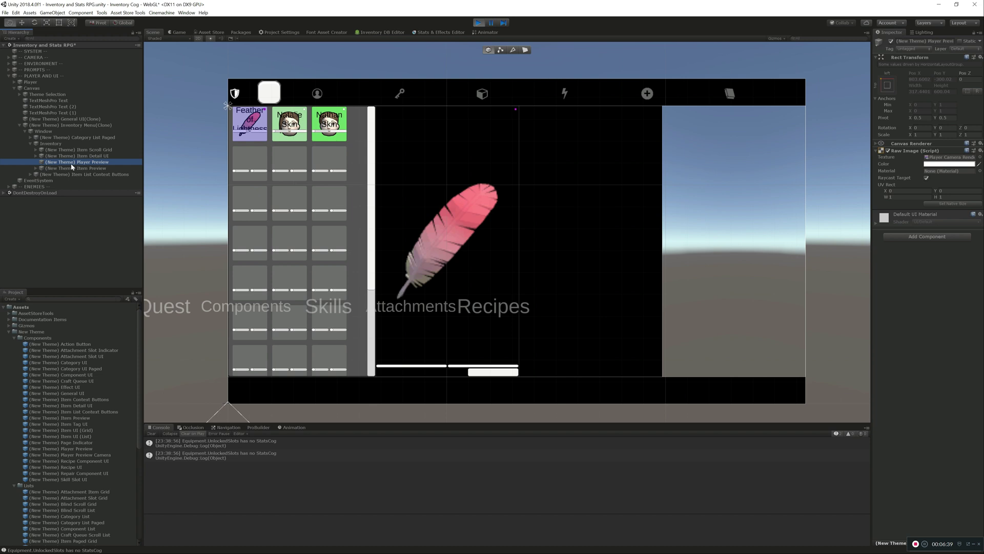
left_click(963, 157)
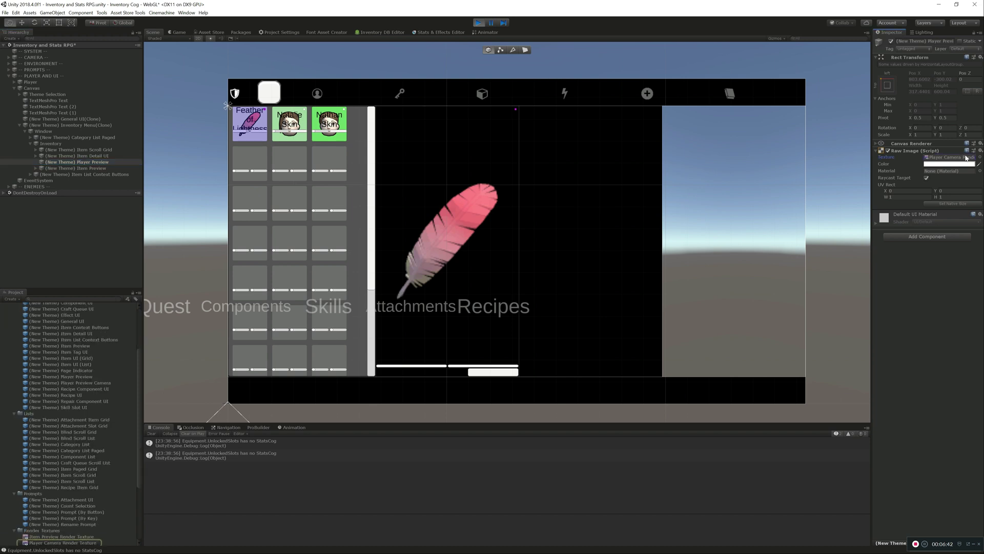
left_click(67, 168)
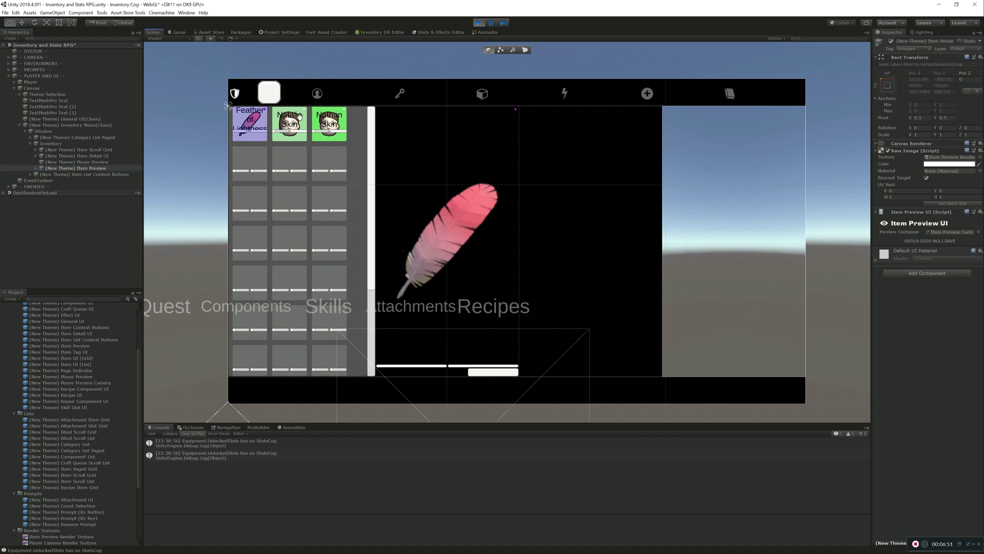
Expand Item Scroll Grid > Viewport > Content and select the first Item UI (Grid)(Clone).
left_click(36, 149)
left_click(70, 149)
left_click(41, 156)
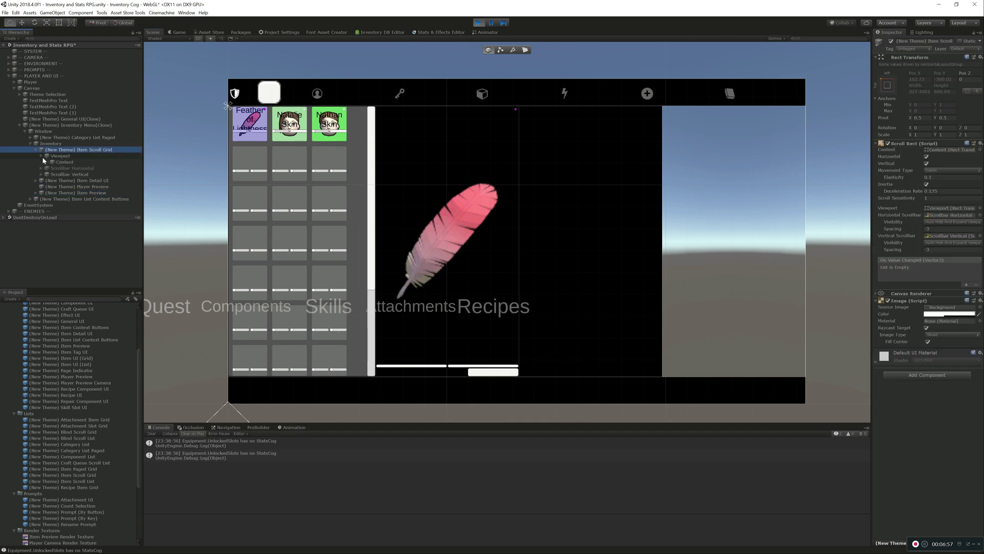
left_click(56, 162)
left_click(46, 162)
left_click(72, 168)
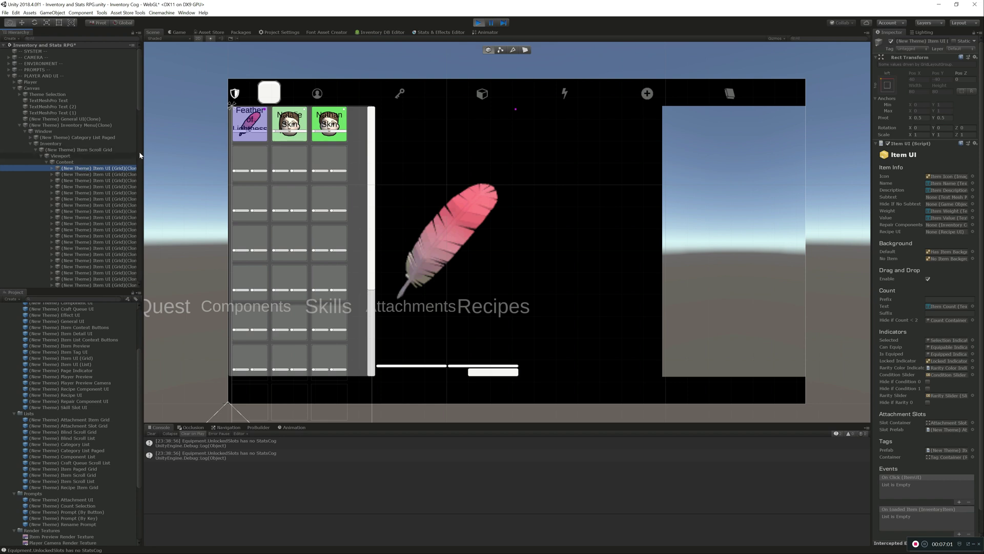
Widen the Hierarchy and unfold the first slot to list its parts, keeping its name.
left_click_drag(140, 155, 166, 154)
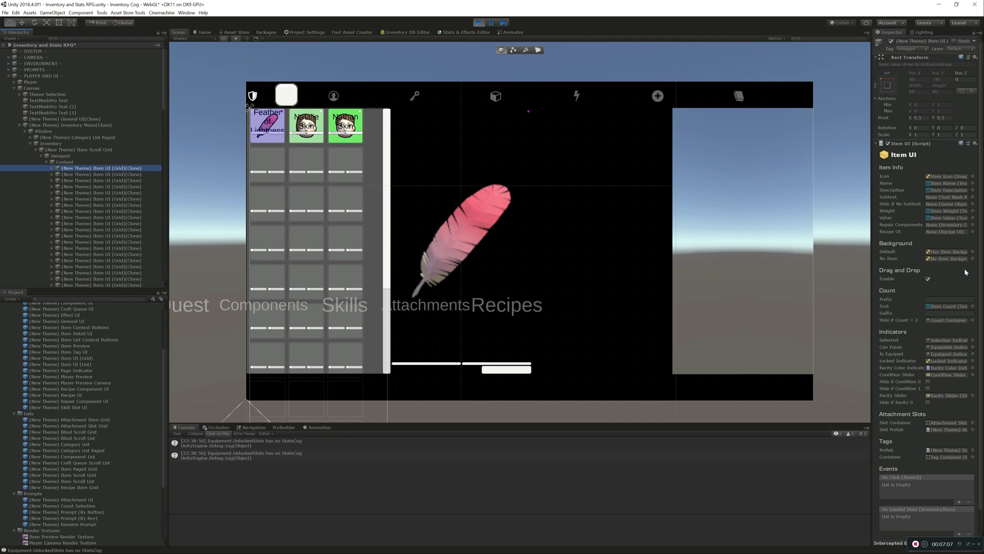
scroll(953, 270, "down", 1)
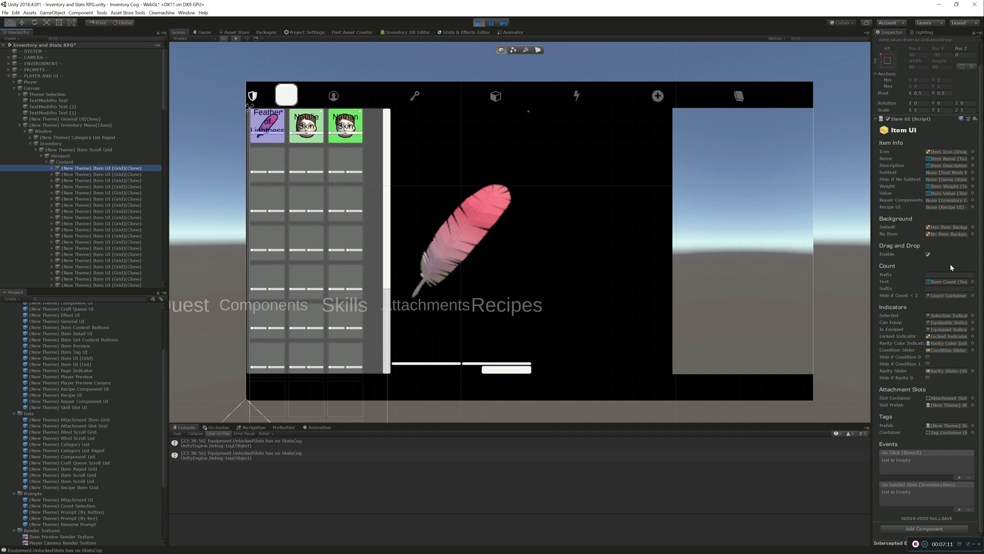
scroll(954, 263, "up", 1)
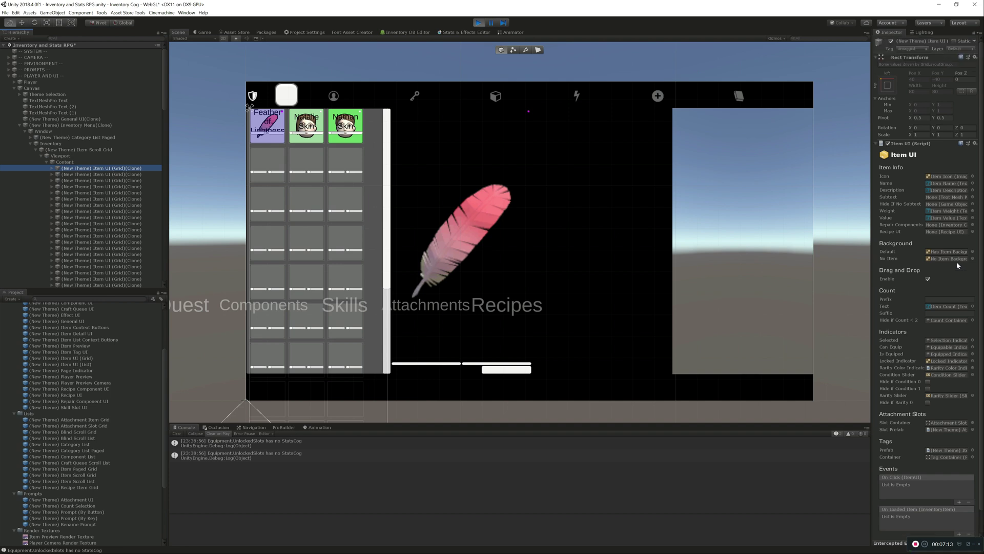
left_click(51, 168)
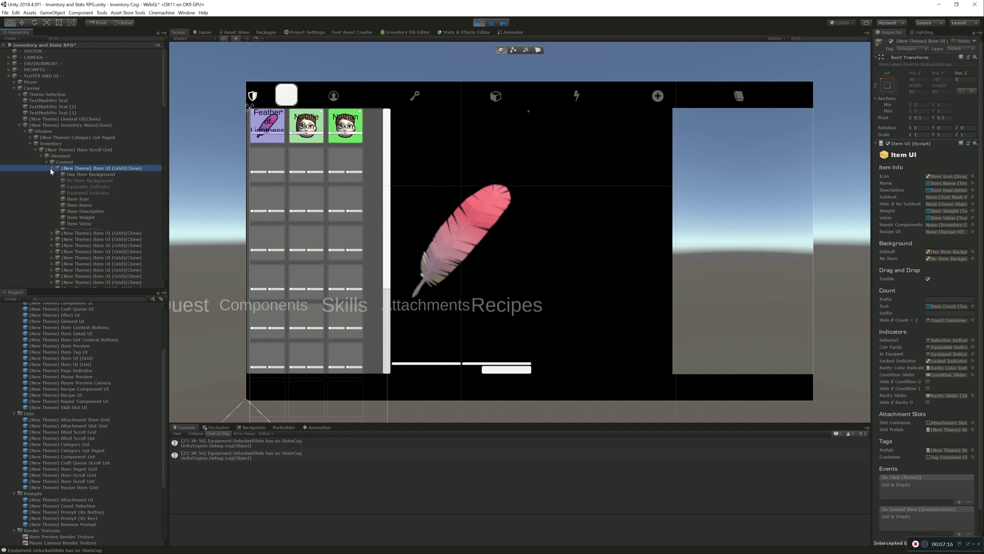
left_click(90, 169)
key("Return")
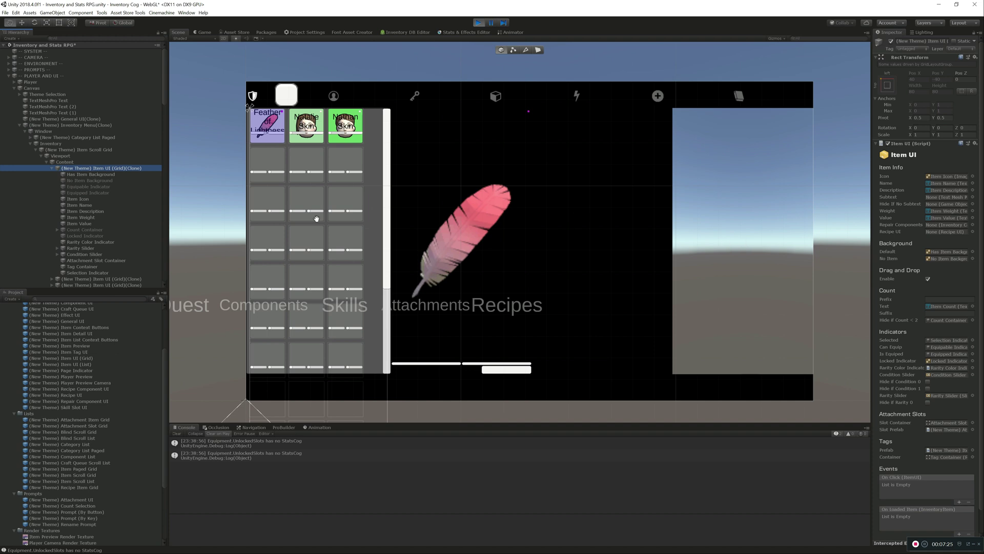
Set Has Item Background's Source Image to the rpg-item-slot sprite.
left_click(82, 175)
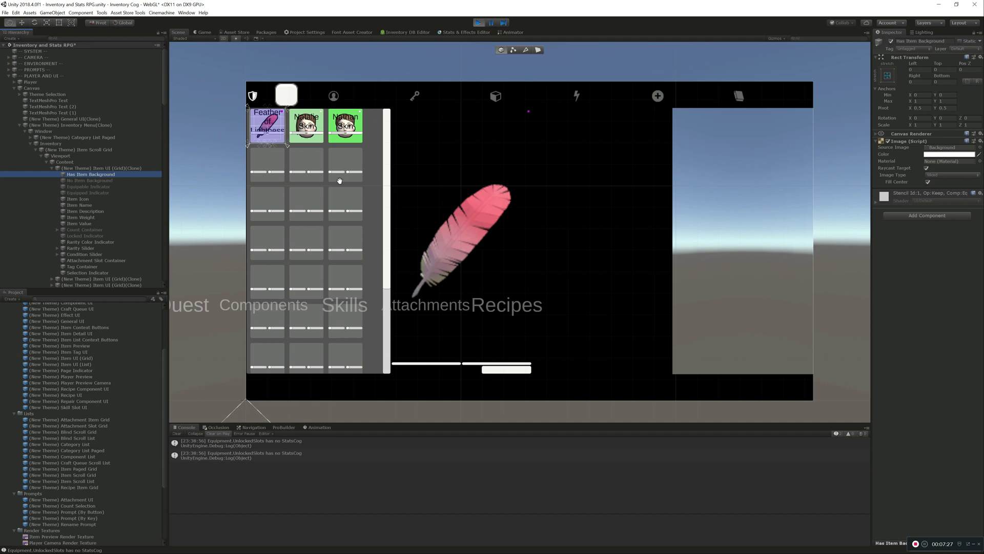
left_click(979, 147)
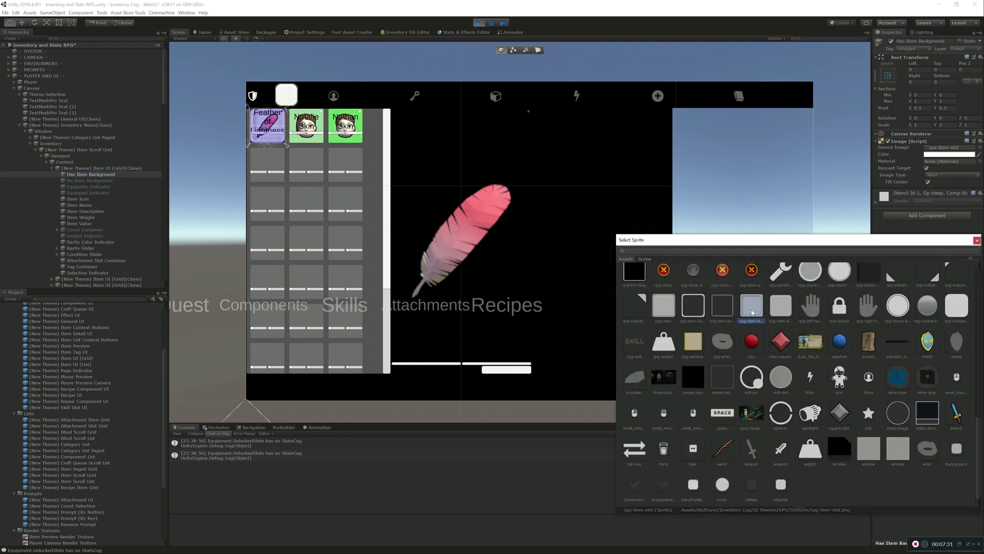
double_click(751, 307)
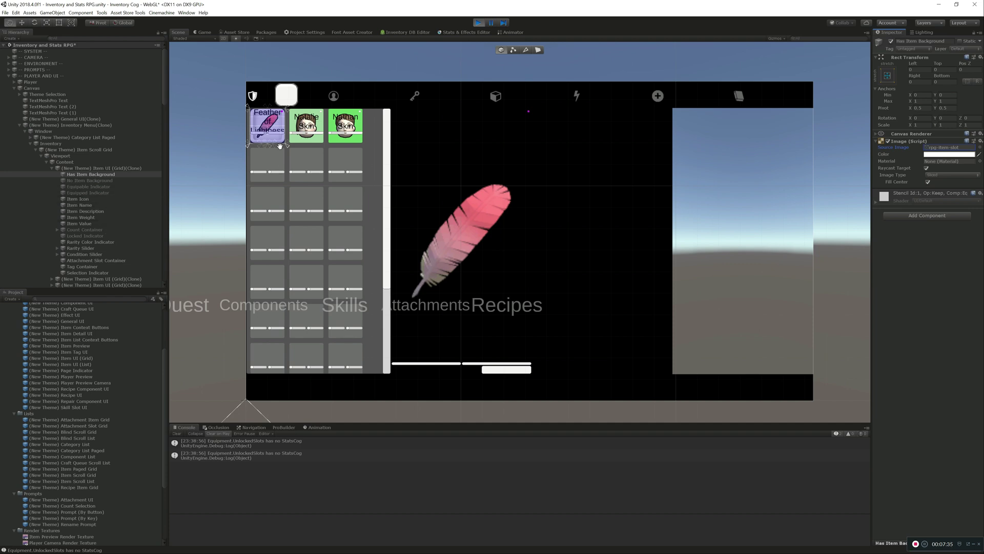
Give Selection Indicator the rpg-item-outline sprite and raise its blue color alpha to 1.
left_click(87, 273)
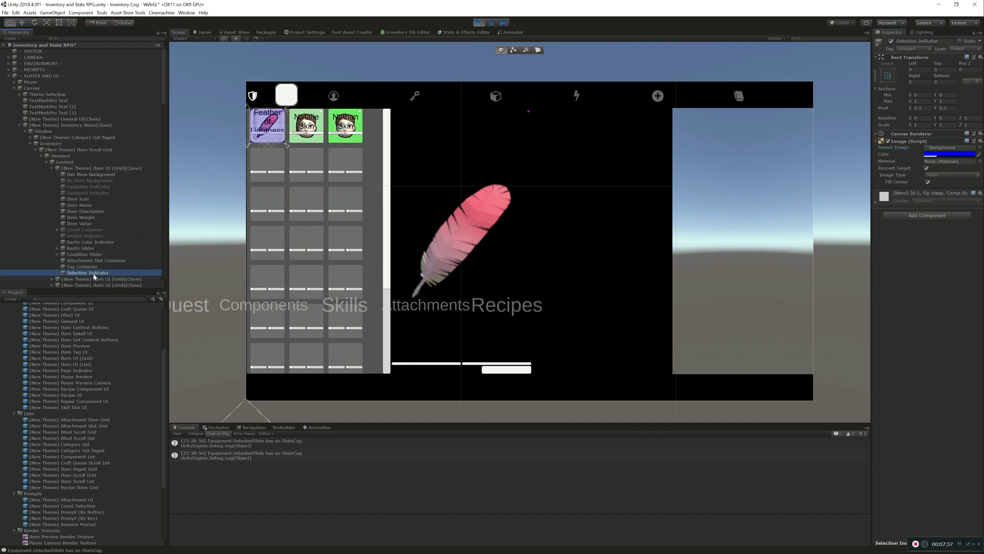
left_click(980, 148)
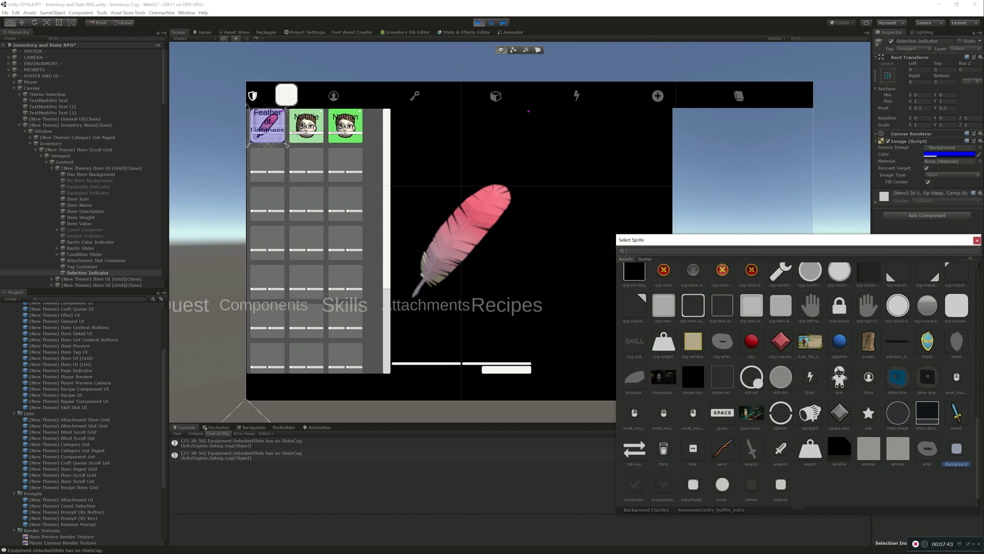
left_click(700, 300)
key("Return")
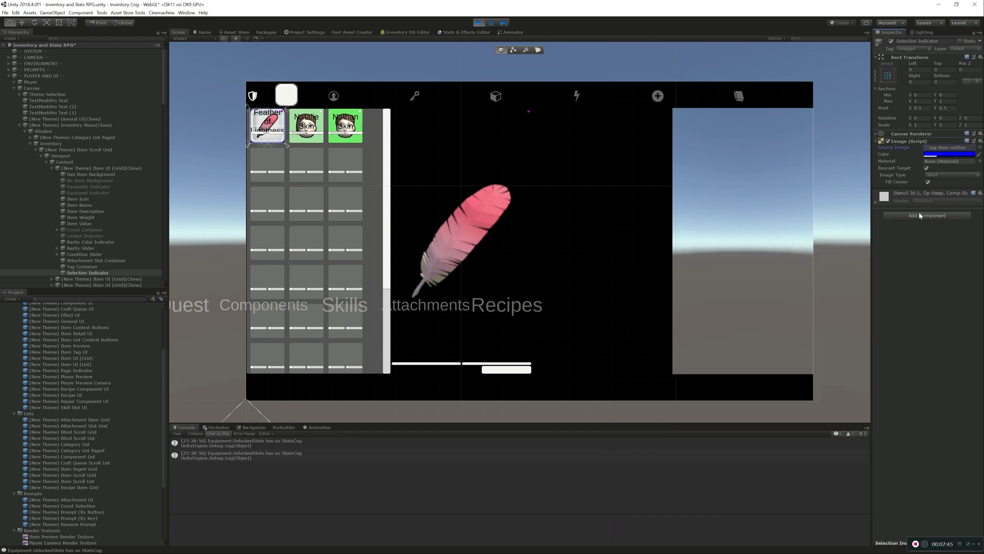
left_click(956, 154)
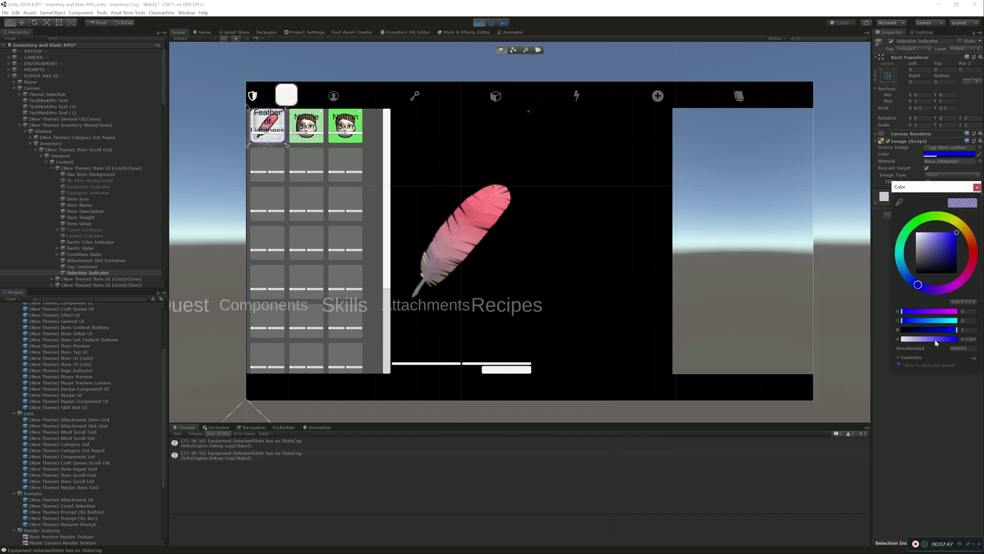
left_click_drag(936, 343, 957, 339)
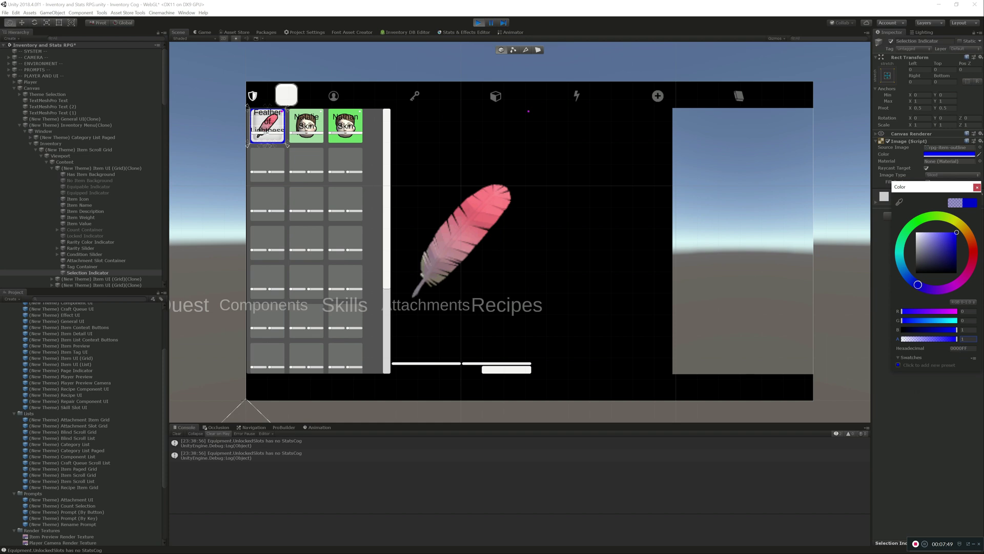
Switch to Game view and delete the slot's Item Name and Item Description texts.
scroll(247, 142, "up", 2)
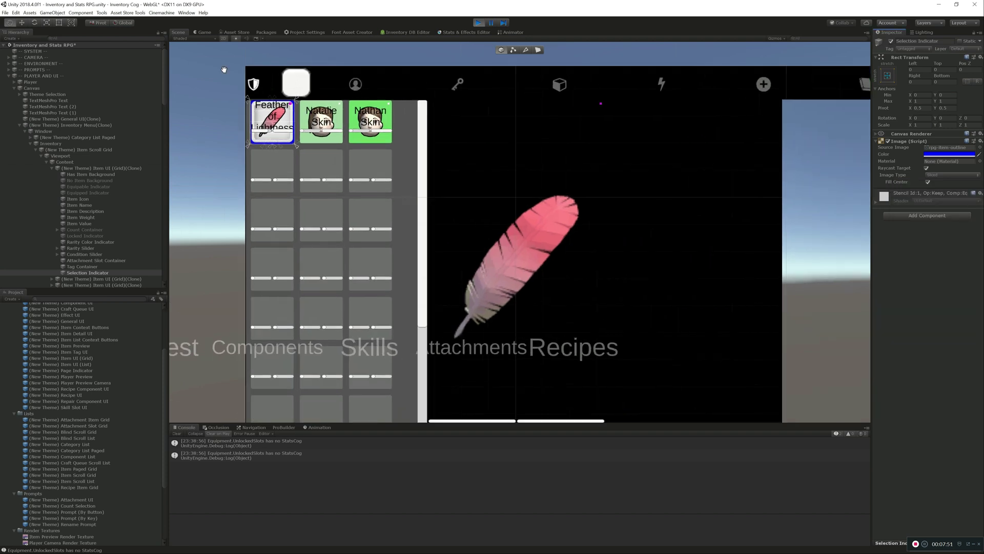
left_click(201, 32)
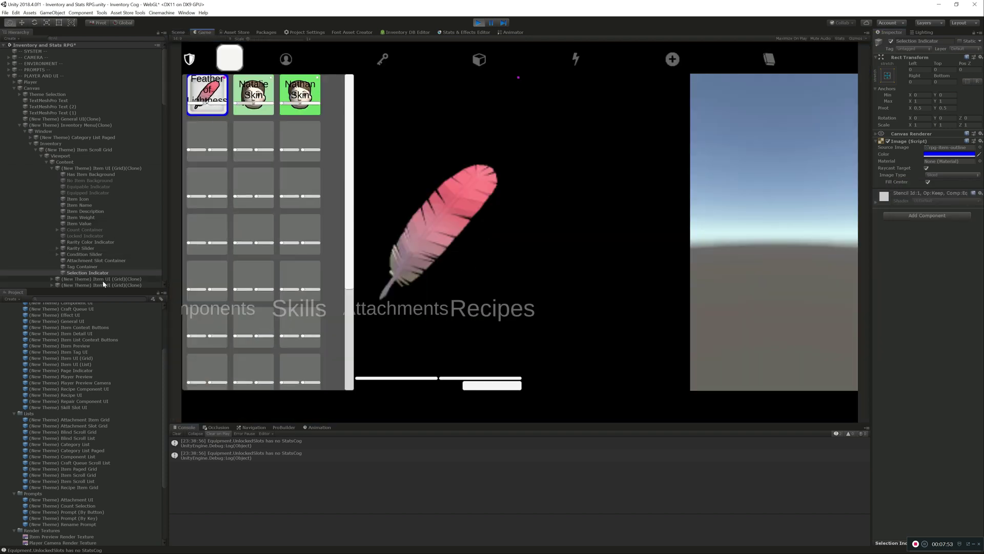
left_click(92, 205)
key("Delete")
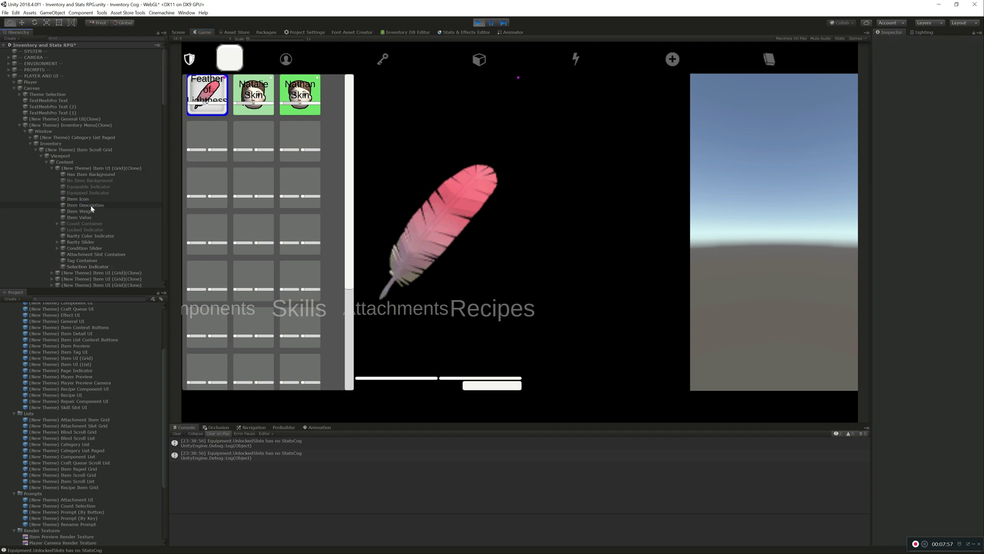
left_click(91, 205)
key("Delete")
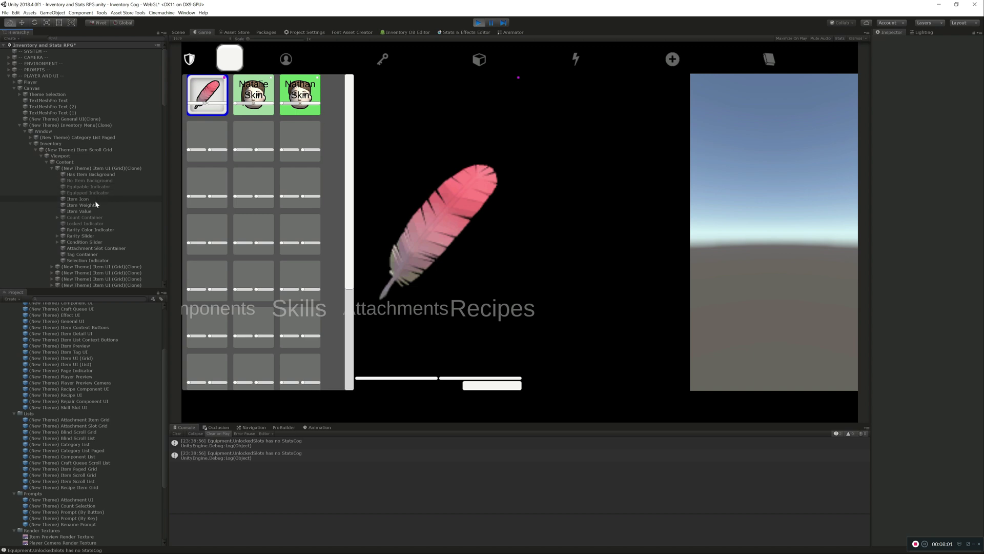
Delete the slot's Item Weight and Item Value elements.
left_click(95, 200)
left_click(102, 205)
key("Delete")
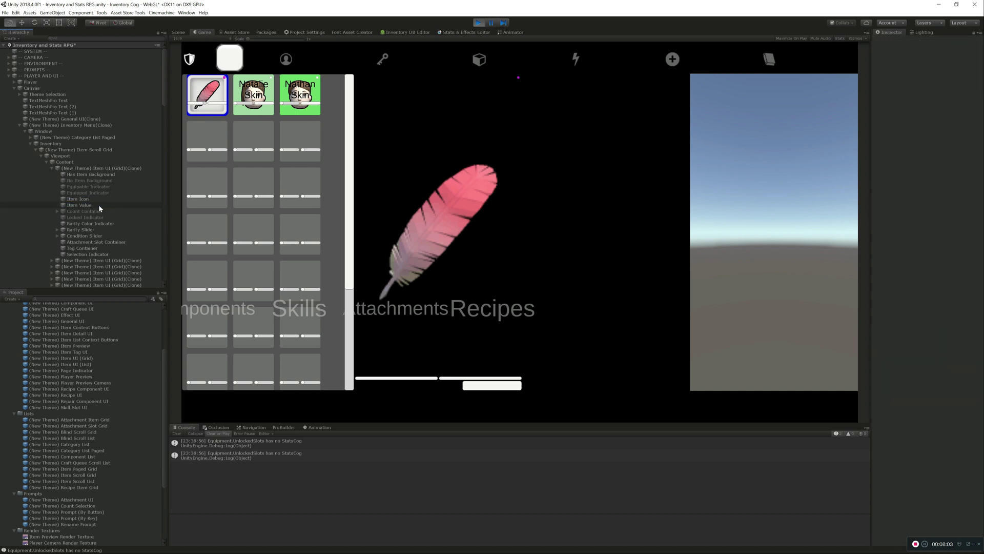
left_click(99, 206)
key("Delete")
Delete the Rarity Slider, Condition Slider and Tag Container, then review the remaining parts.
left_click(109, 218)
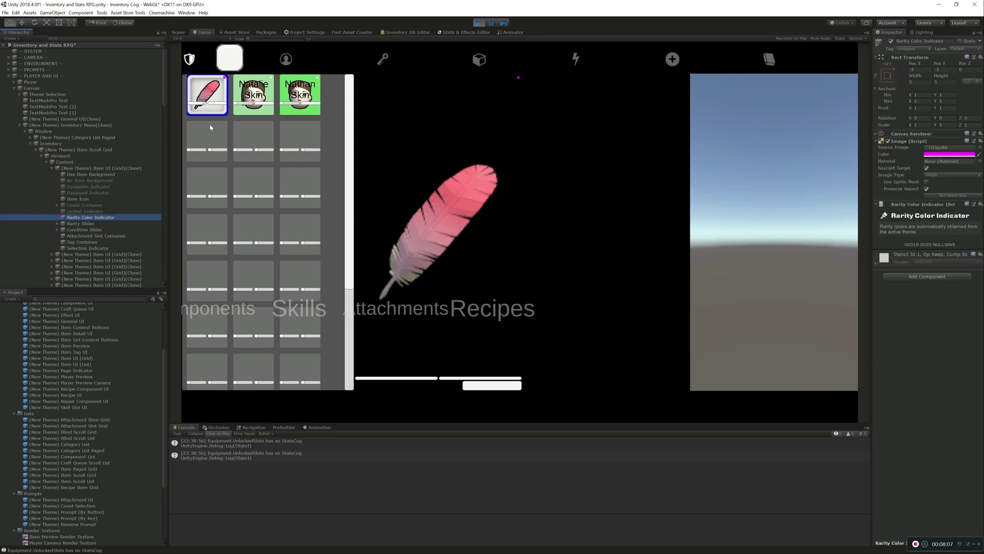
left_click(116, 223)
key("Delete")
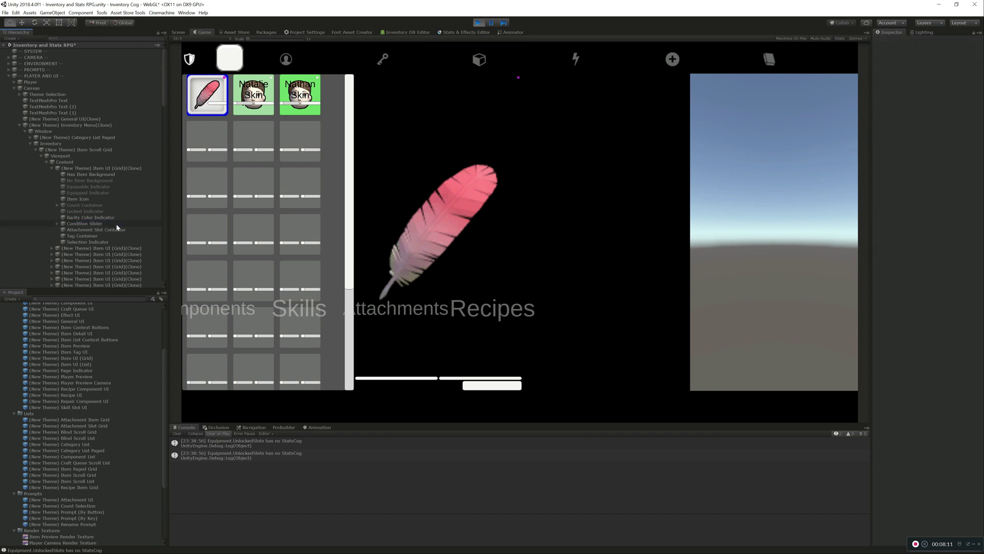
left_click(116, 223)
key("Delete")
left_click(112, 228)
key("Delete")
left_click(114, 231)
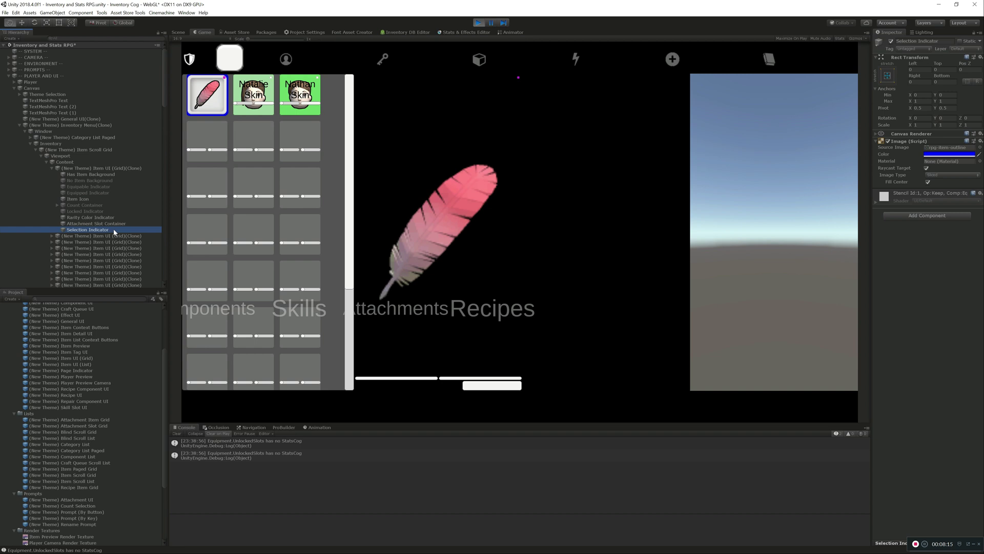
left_click(94, 200)
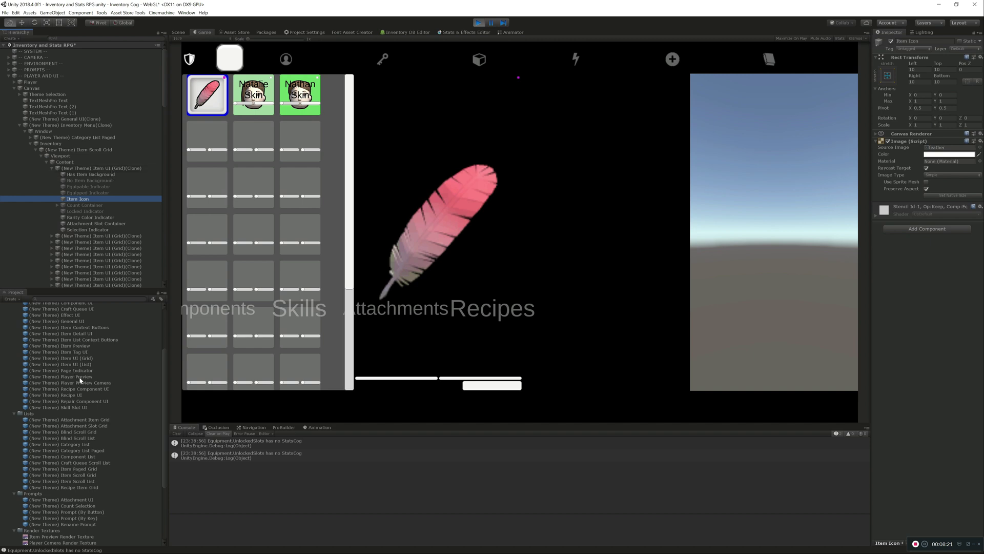
Overwrite the (New Theme) Item UI (Grid) prefab with the edited slot clone, confirming Replace Anyway.
scroll(80, 380, "up", 4)
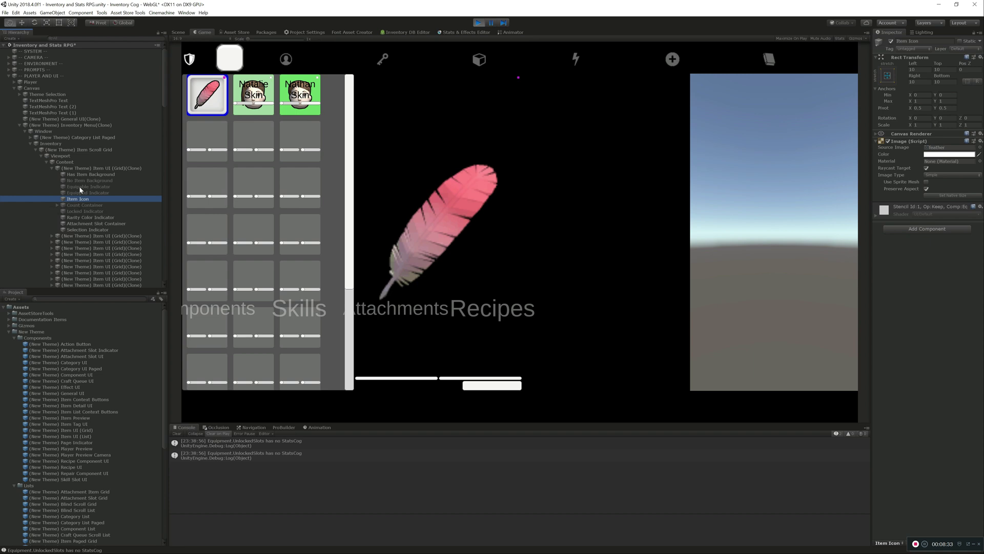
mouse_move(88, 168)
left_mouse_down()
mouse_move(147, 323)
mouse_move(100, 433)
mouse_move(87, 433)
left_mouse_up()
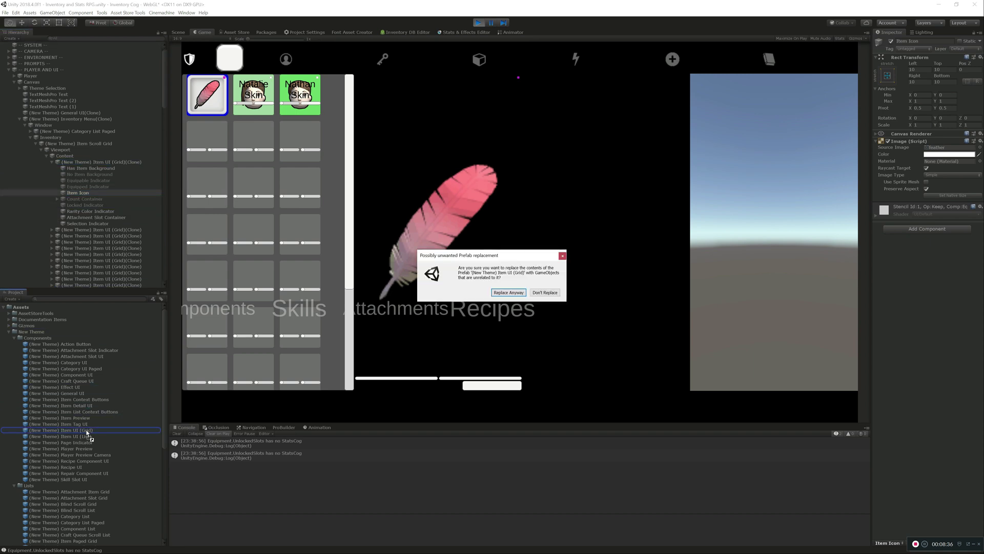
left_click(510, 293)
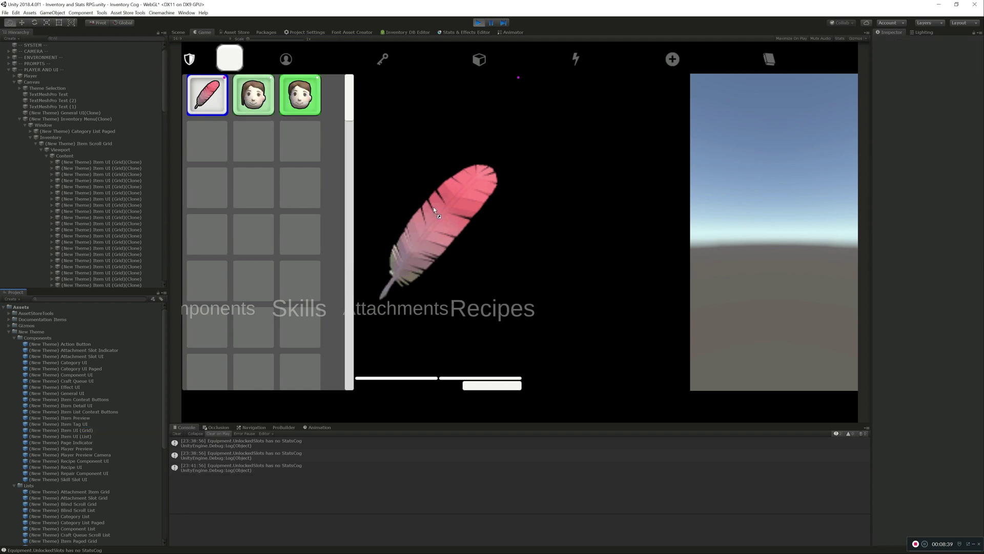
Reopen the inventory and try the feather and two face item slots in the restyled grid.
key("i")
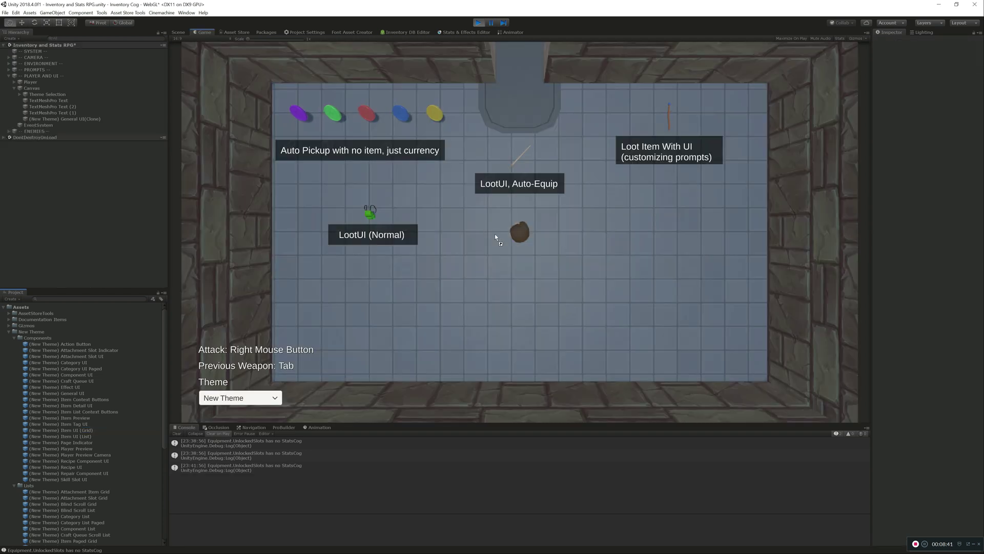
key("i")
left_click(244, 108)
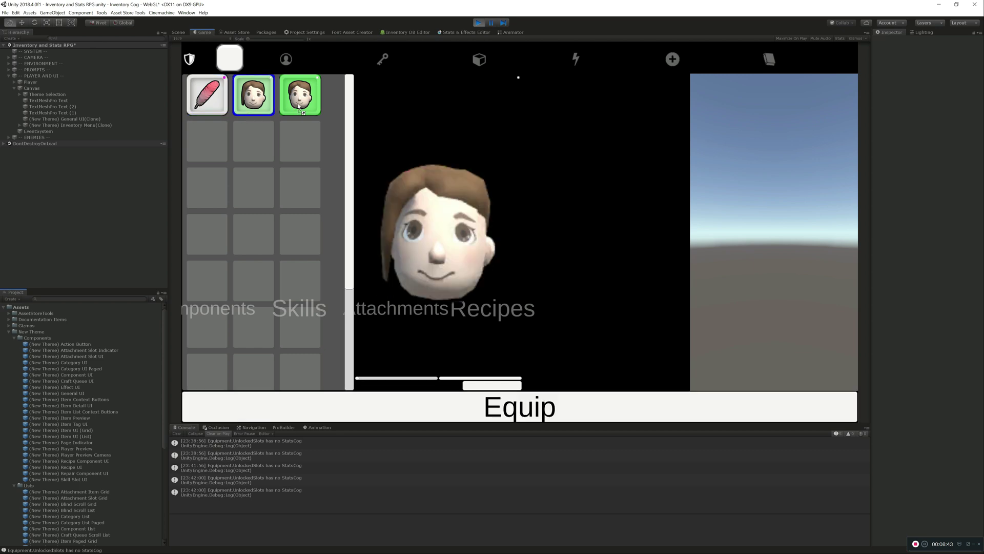
left_click(213, 103)
left_click(254, 100)
left_click(304, 106)
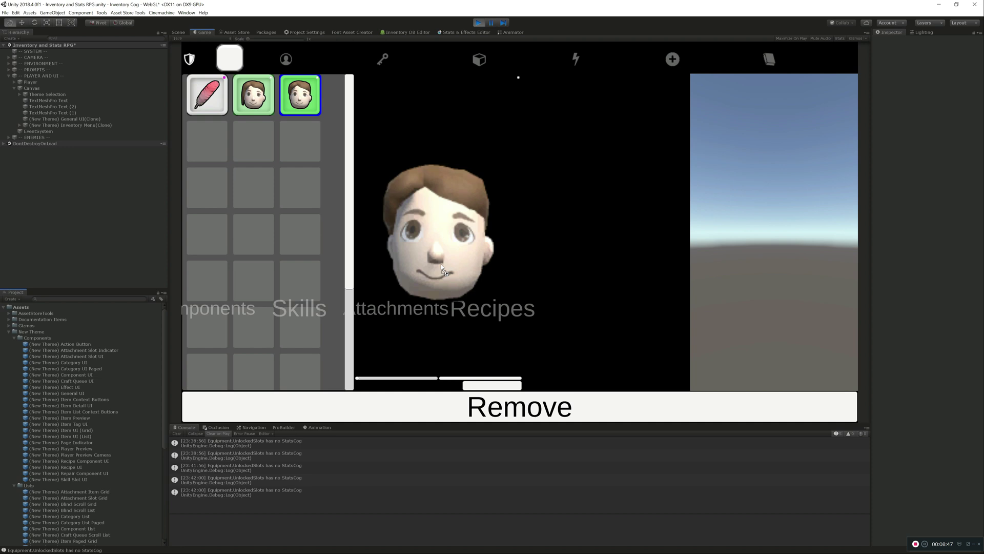
left_click(257, 105)
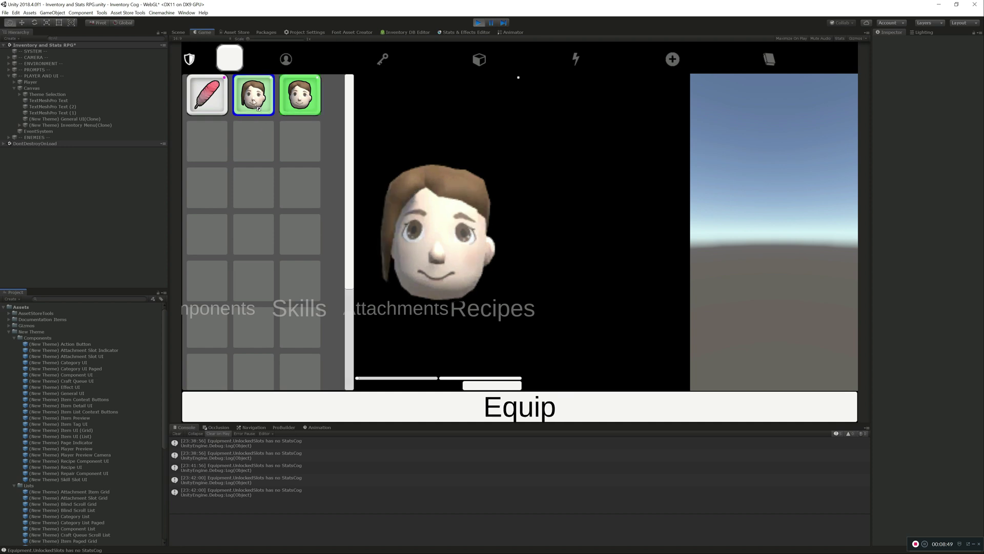
left_click(212, 111)
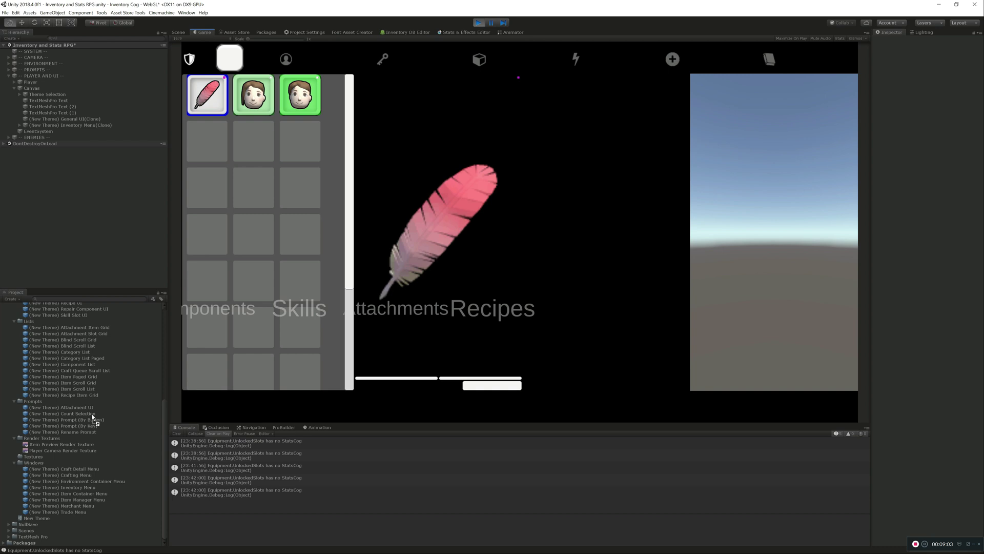
Stop the game, open the (New Theme) Action Button prefab and anchor it middle-center.
left_click(478, 22)
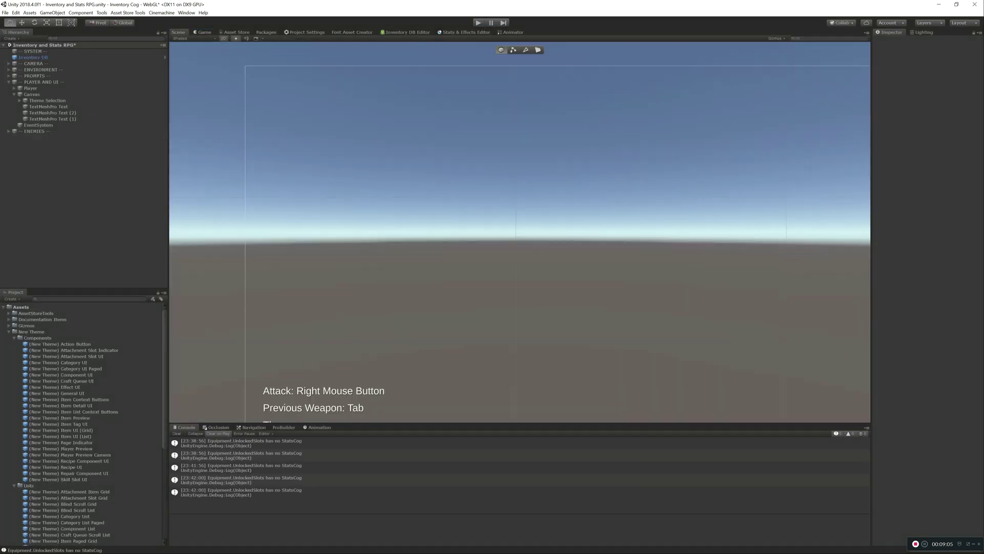
double_click(90, 345)
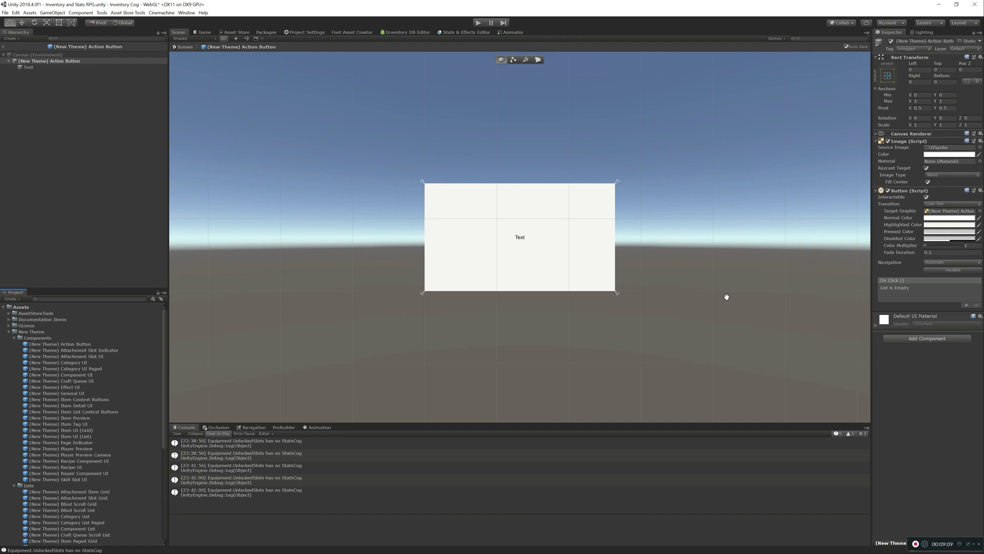
left_click(886, 77)
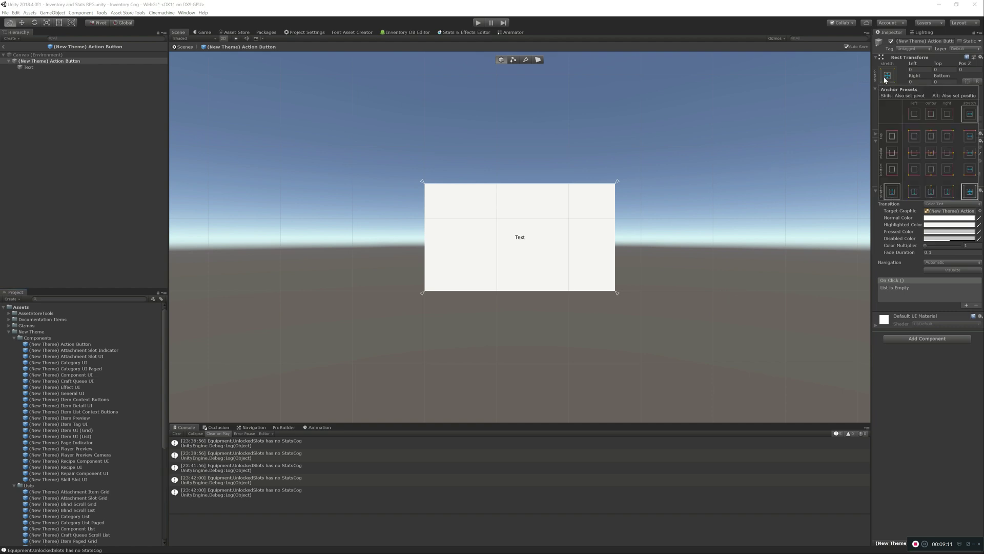
left_click(932, 153)
Set the Action Button's Width to 300 and Height to 220.
left_click(919, 81)
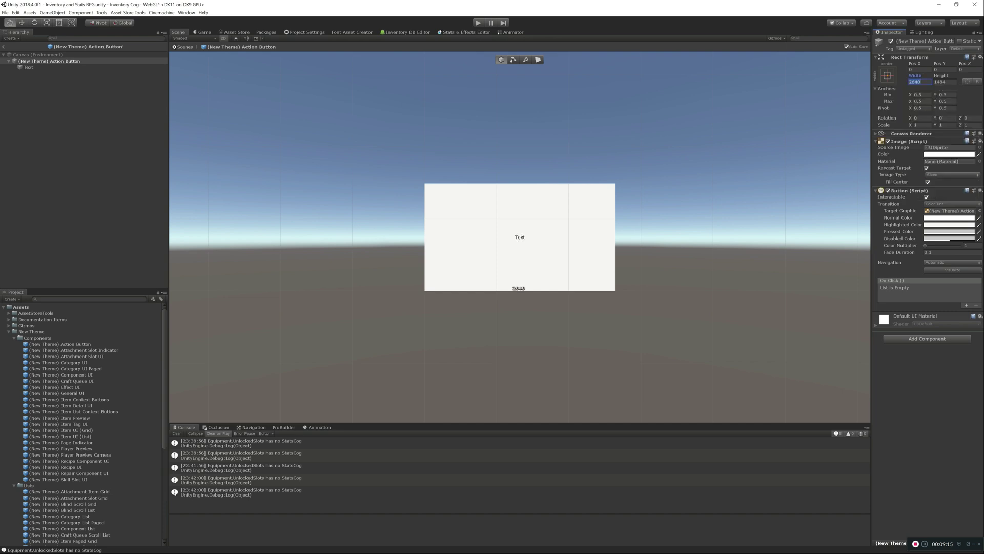
type("300")
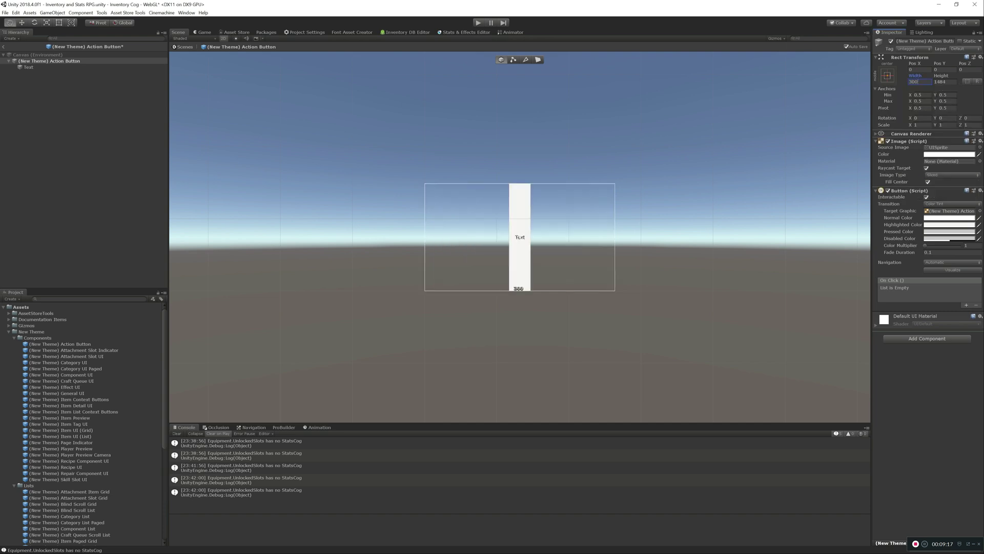
key("Tab")
type("220")
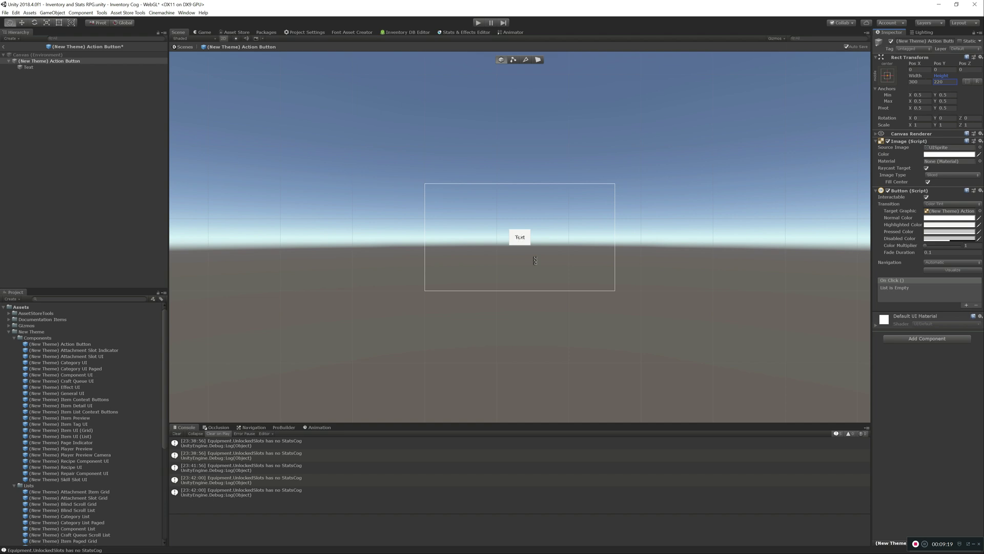
scroll(564, 239, "up", 5)
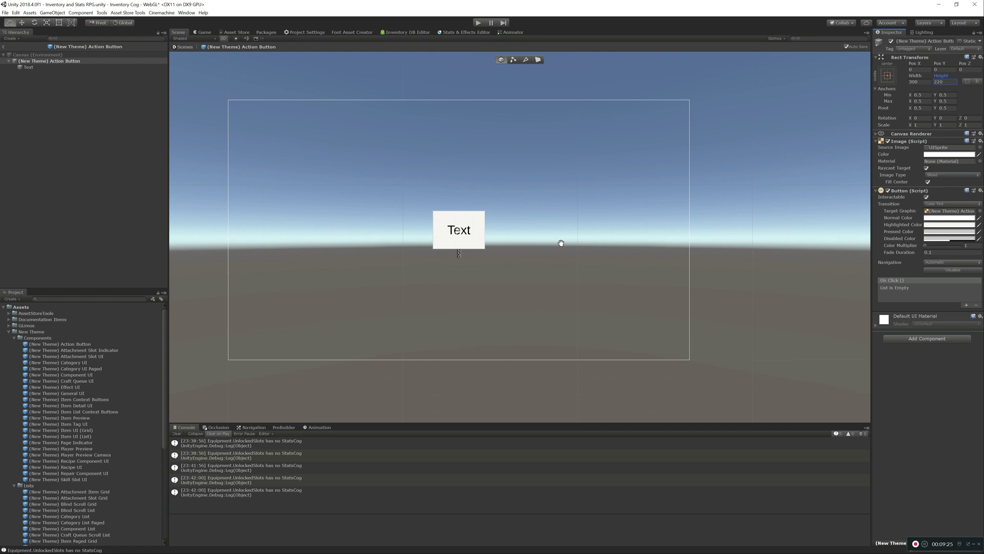
Open the Attachment Slot Indicator, Attachment Slot UI and Category UI prefabs, selecting Category Name.
double_click(89, 350)
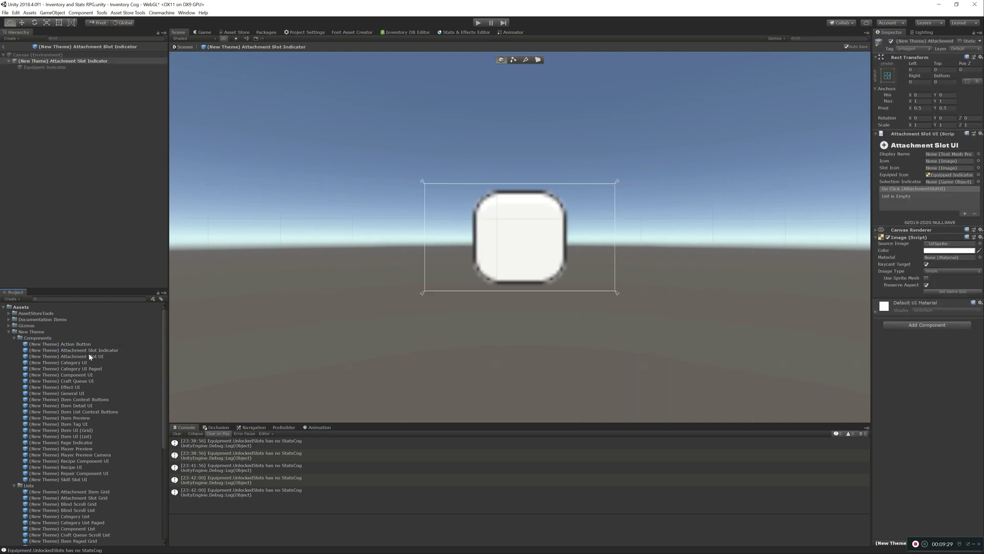
double_click(89, 357)
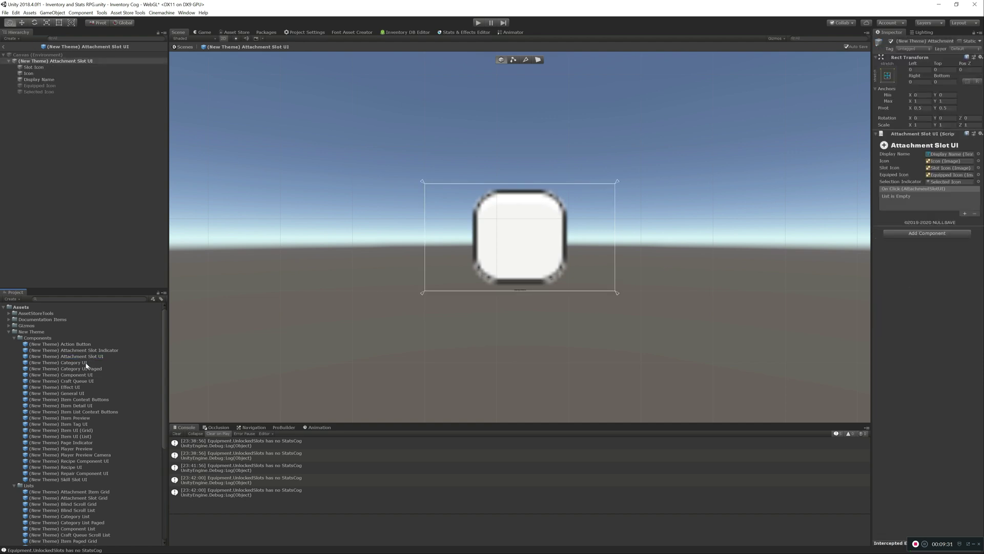
double_click(86, 363)
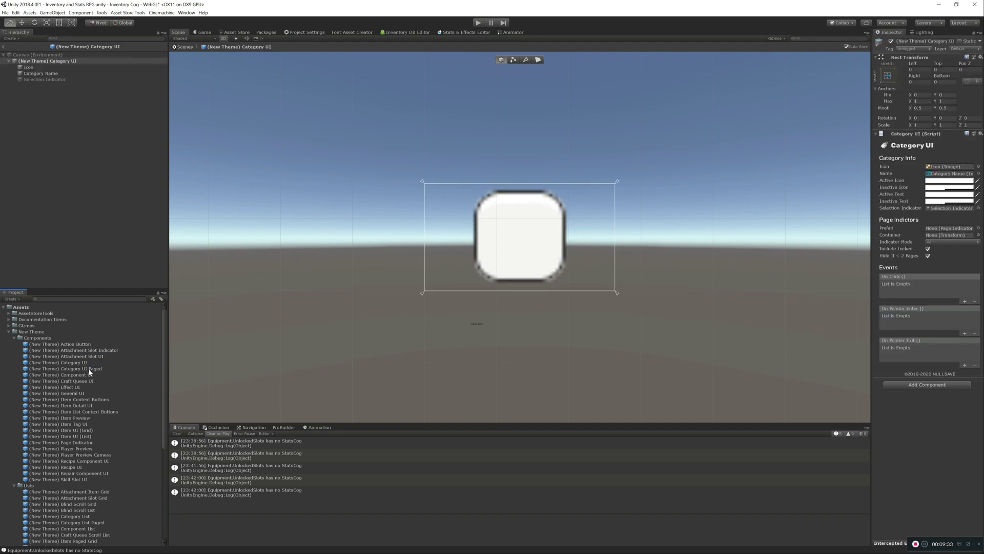
left_click(40, 74)
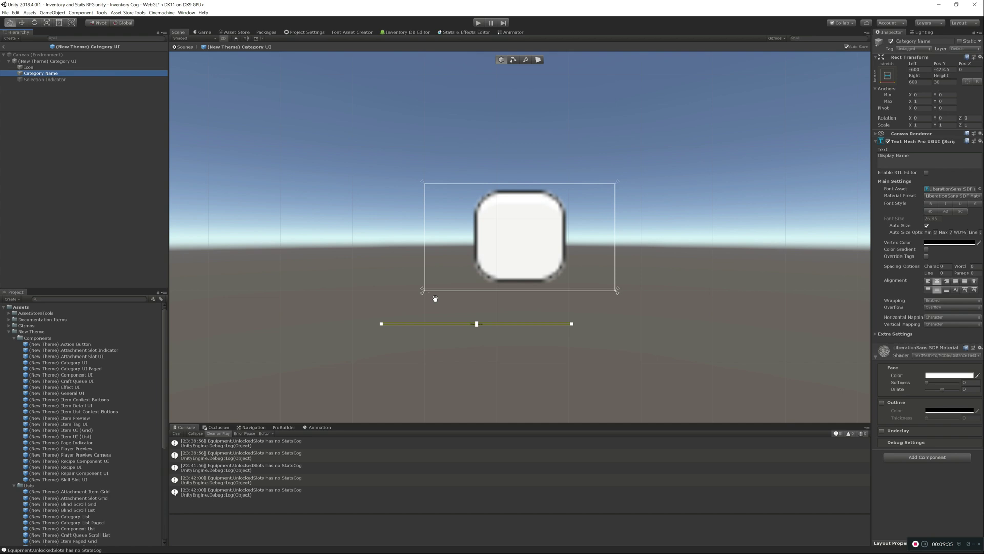
Zero Category Name's Left, Pos Y and Right offsets, then open the Craft Queue UI prefab.
left_click(920, 69)
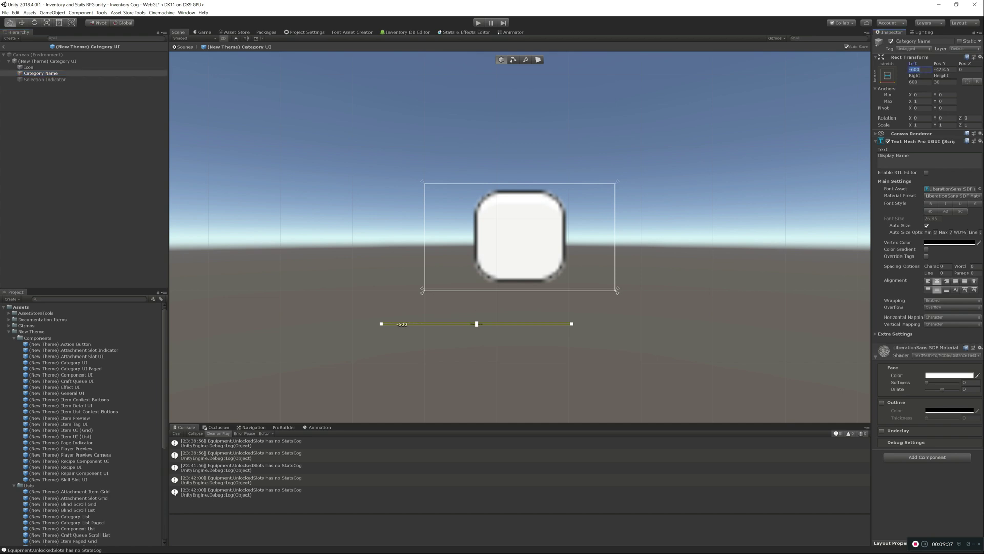
type("0")
key("Tab")
type("0")
key("Tab")
key("Tab")
type("0")
key("Tab")
type("0")
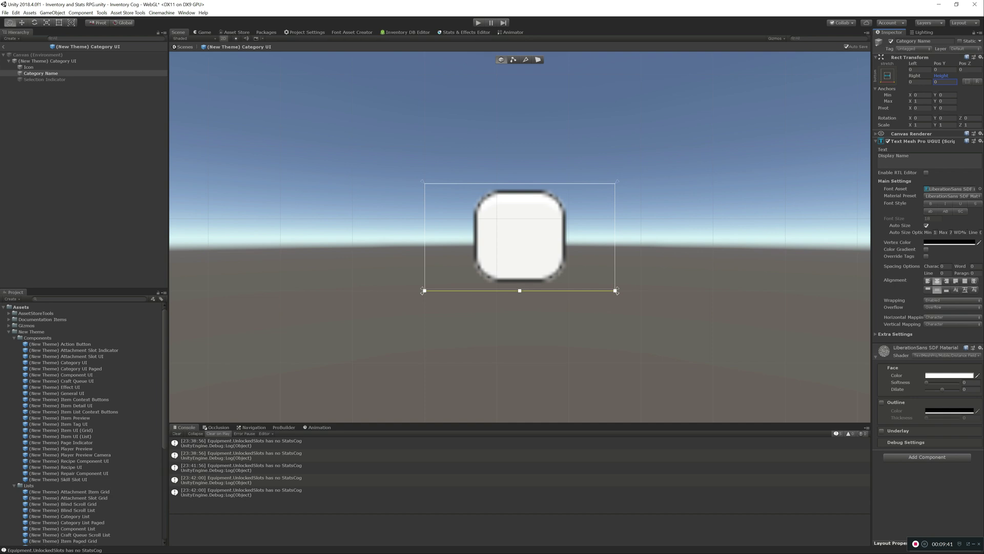
type("30")
left_click(54, 68)
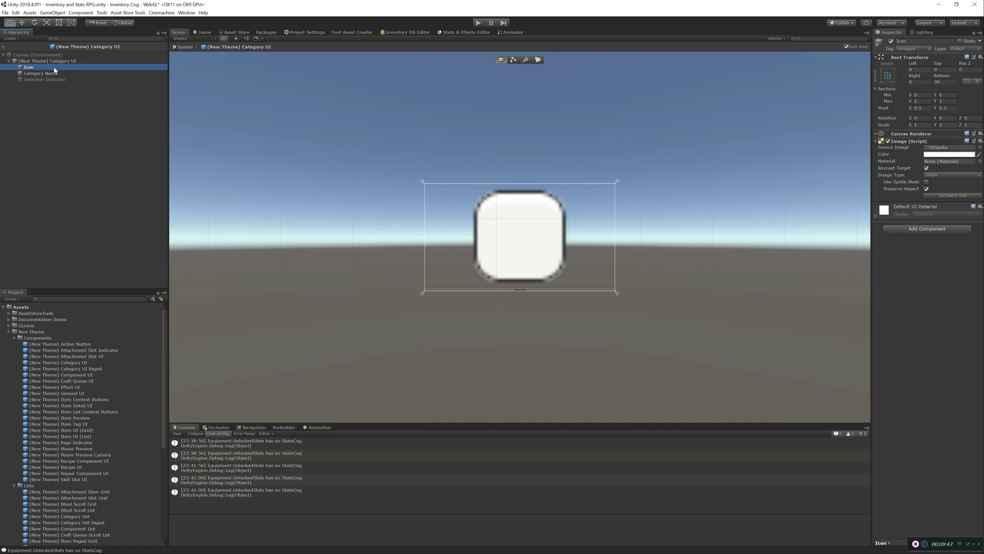
double_click(44, 382)
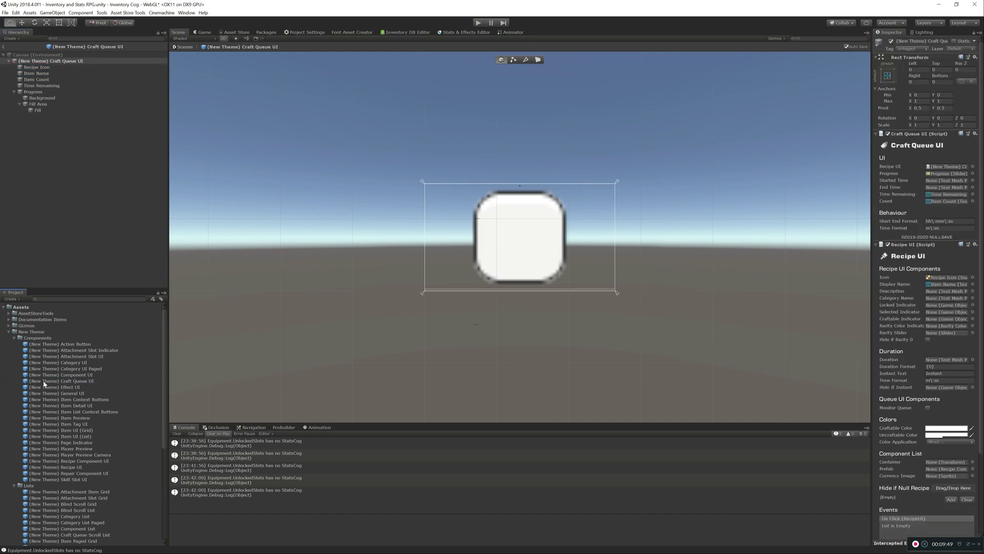